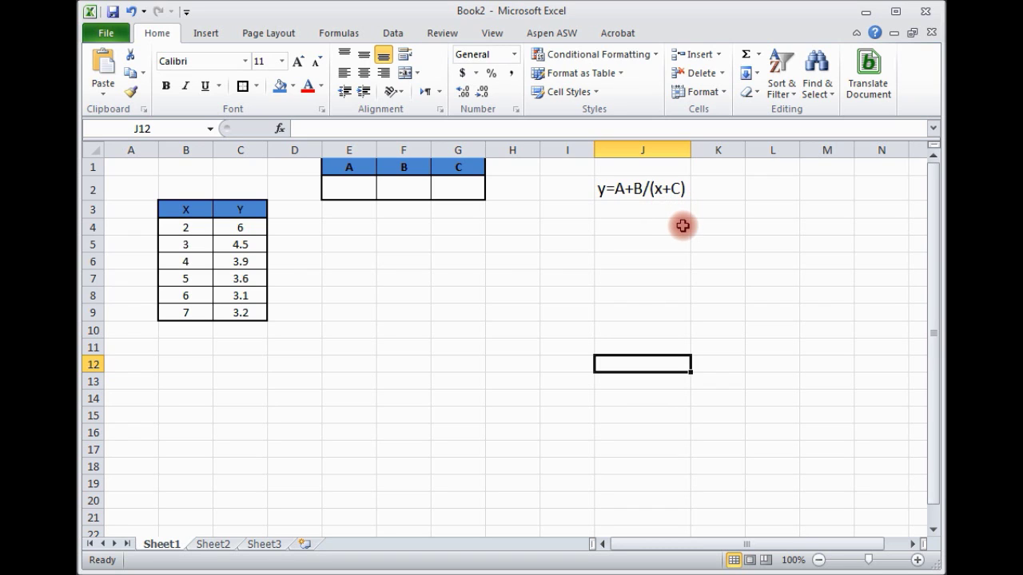
# - Enter the heading ymodel in cell D3
pyautogui.click(298, 210)
pyautogui.write('ymodel')
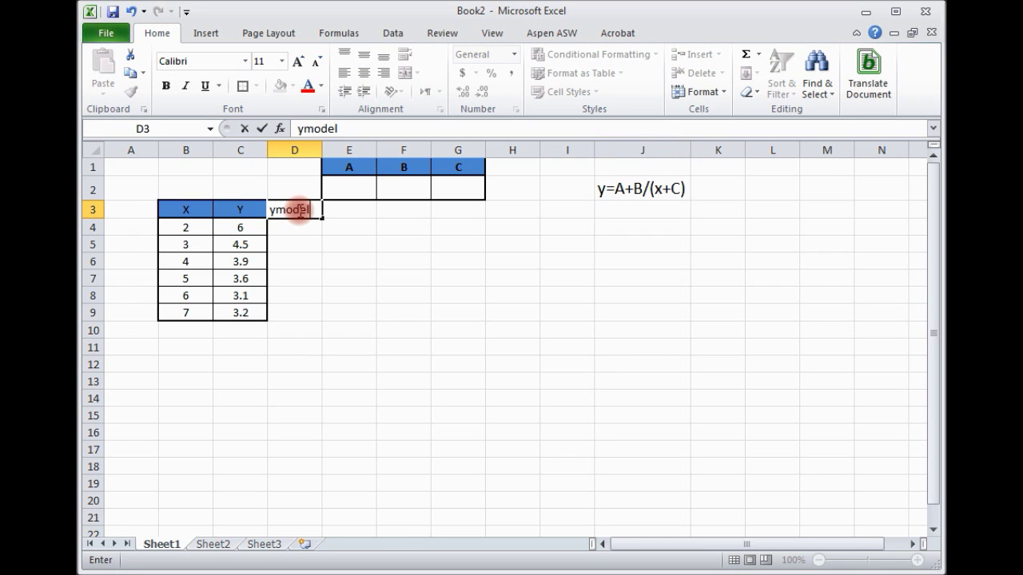
pyautogui.click(340, 275)
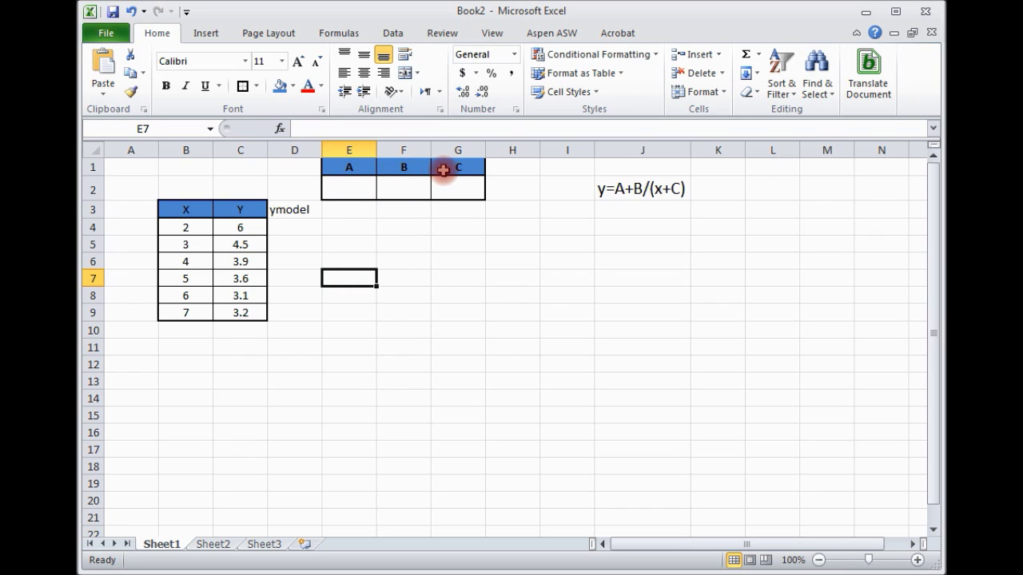
# - Enter starting parameters A=2, B=1 and C=0.6 in E2:G2
pyautogui.click(367, 183)
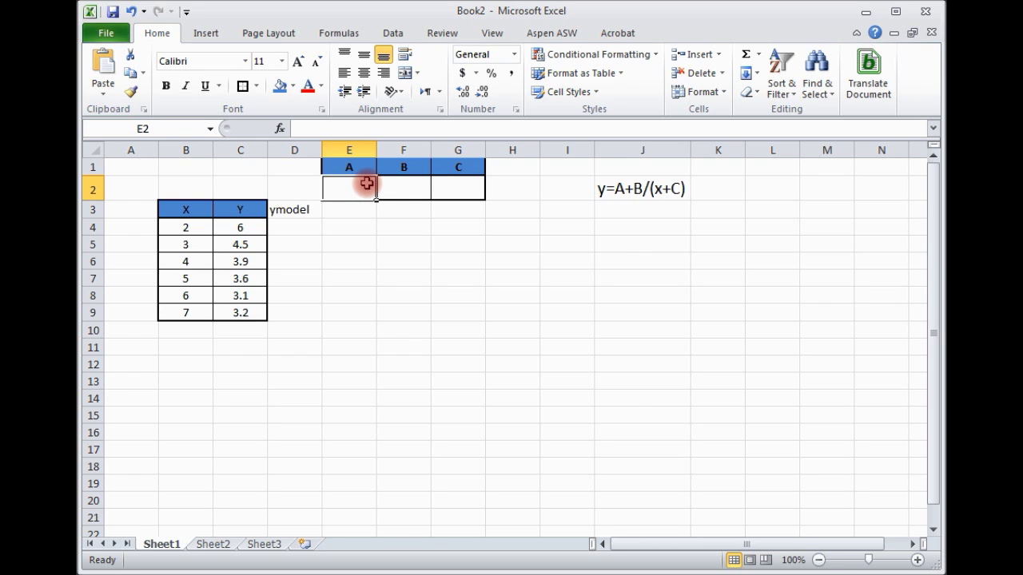
pyautogui.write('2')
pyautogui.click(401, 192)
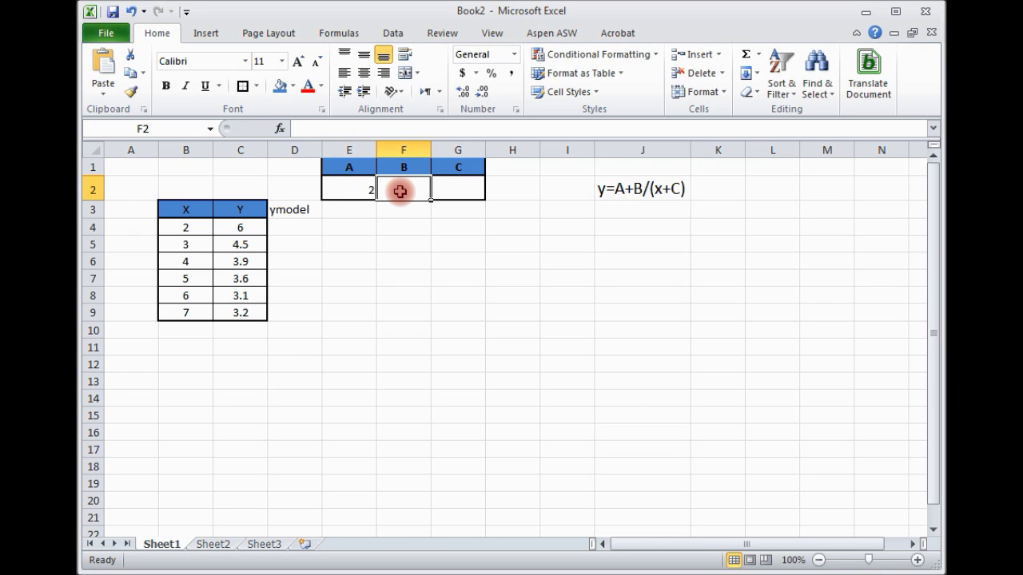
pyautogui.write('1')
pyautogui.click(453, 190)
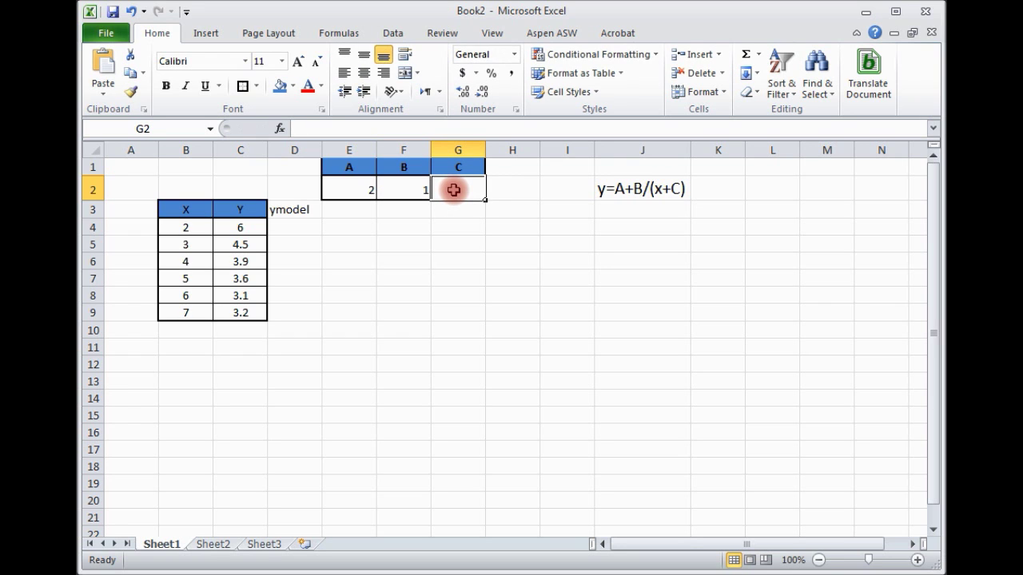
pyautogui.write('0')
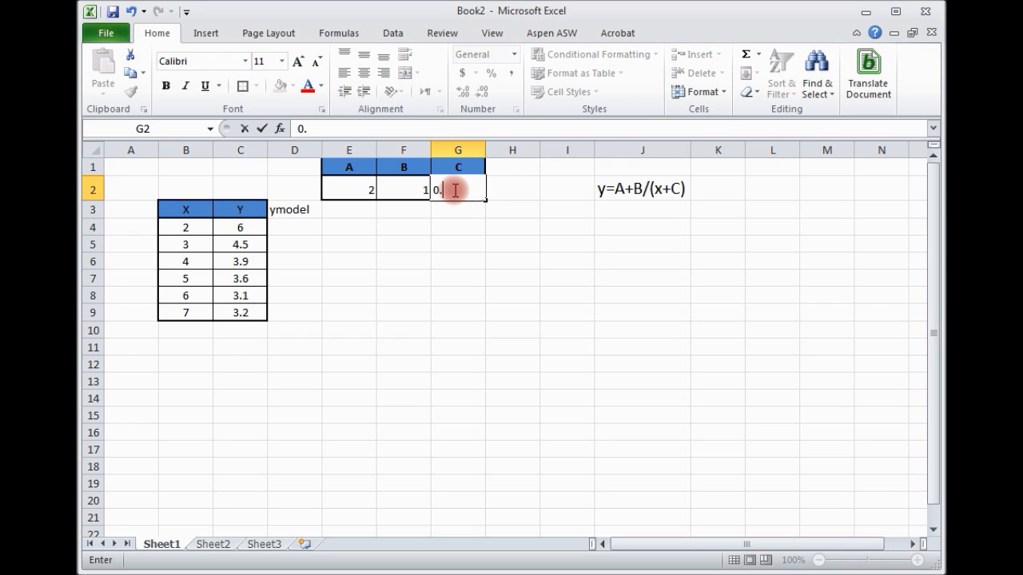
pyautogui.write('.6')
pyautogui.click(462, 244)
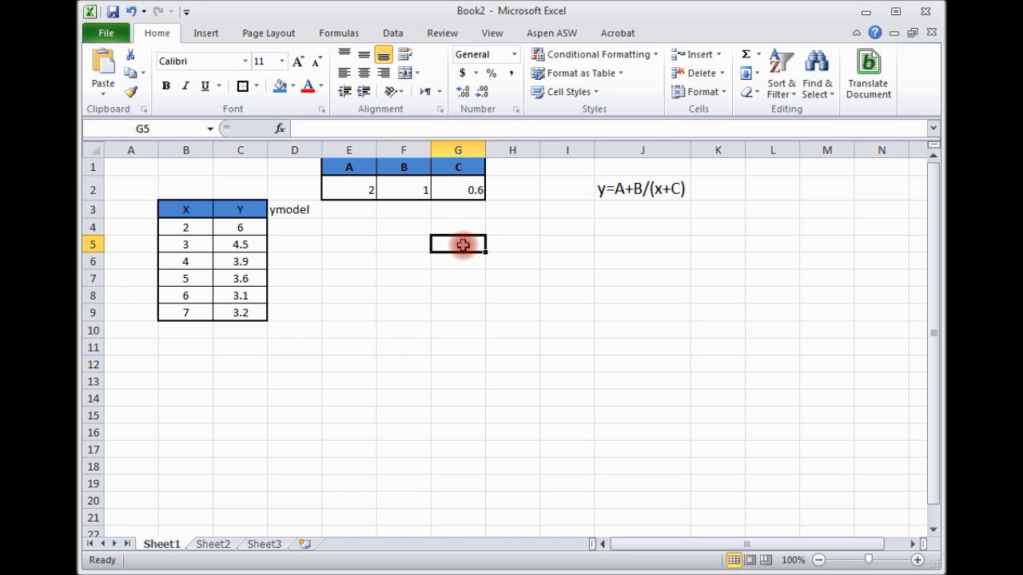
pyautogui.click(304, 226)
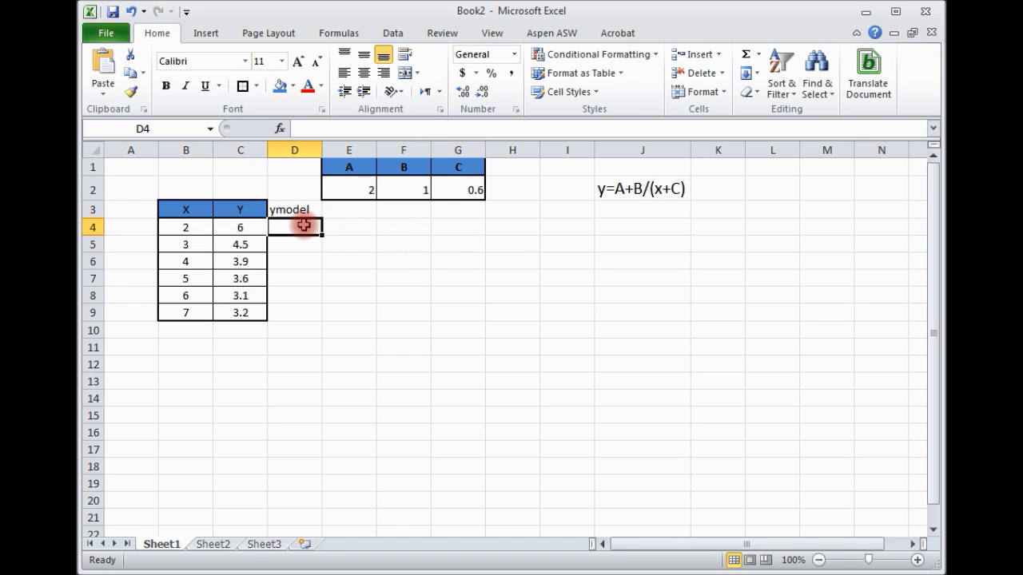
pyautogui.write('=')
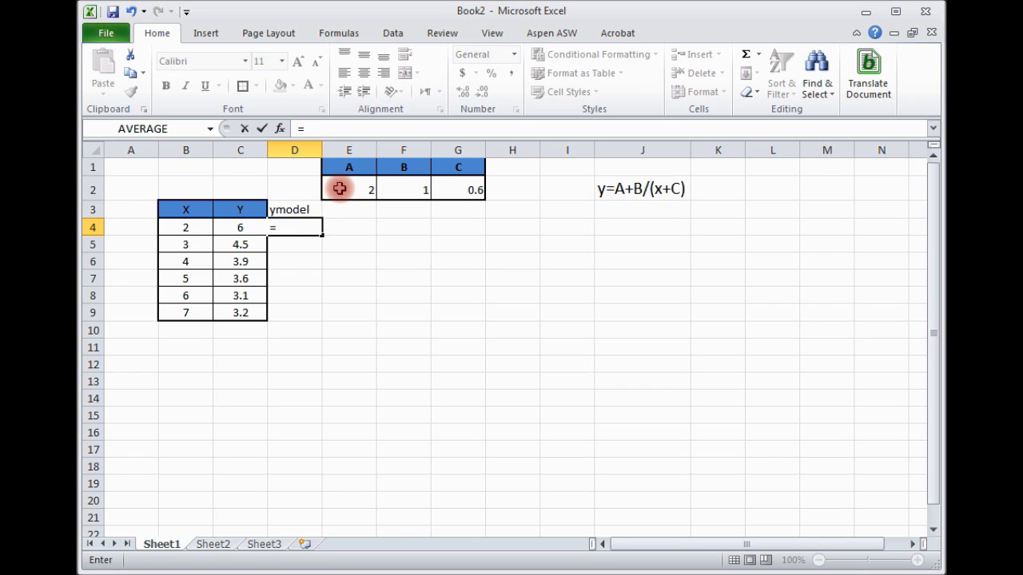
# - Enter =$E$2+$F$2/(B4+$G$2) in D4 with absolute parameter references
pyautogui.click(340, 188)
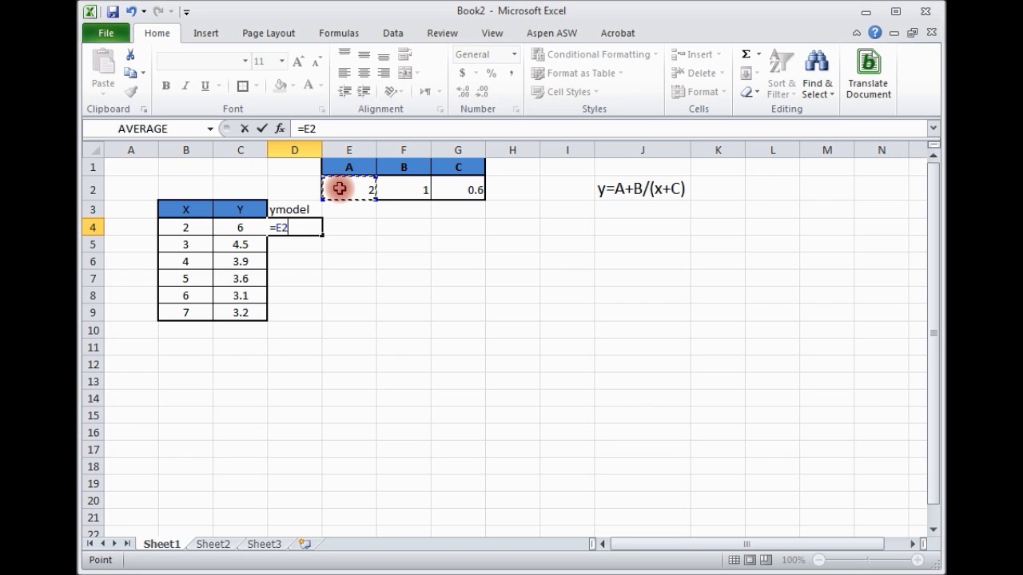
pyautogui.press('F4')
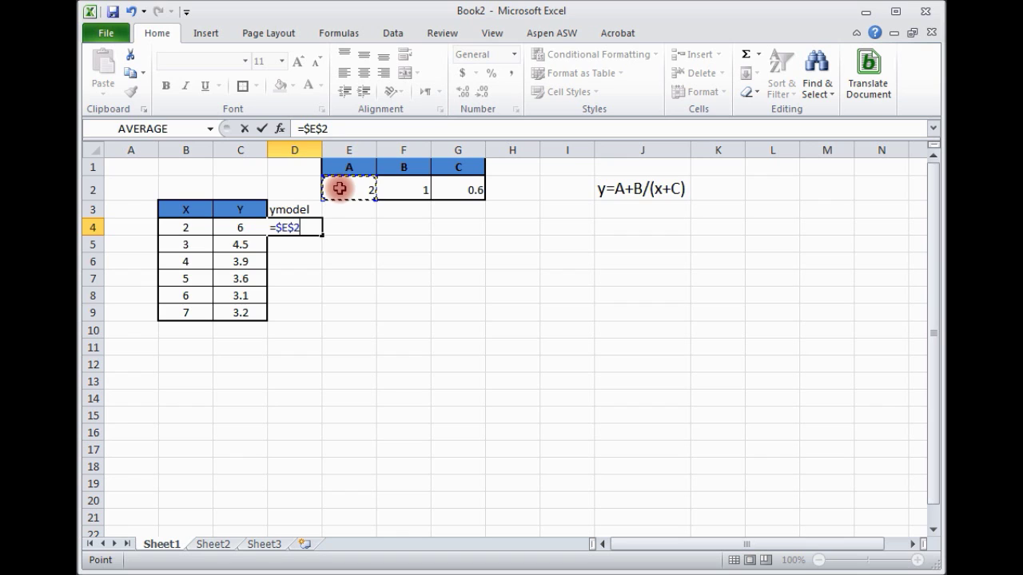
pyautogui.click(398, 190)
pyautogui.press('F4')
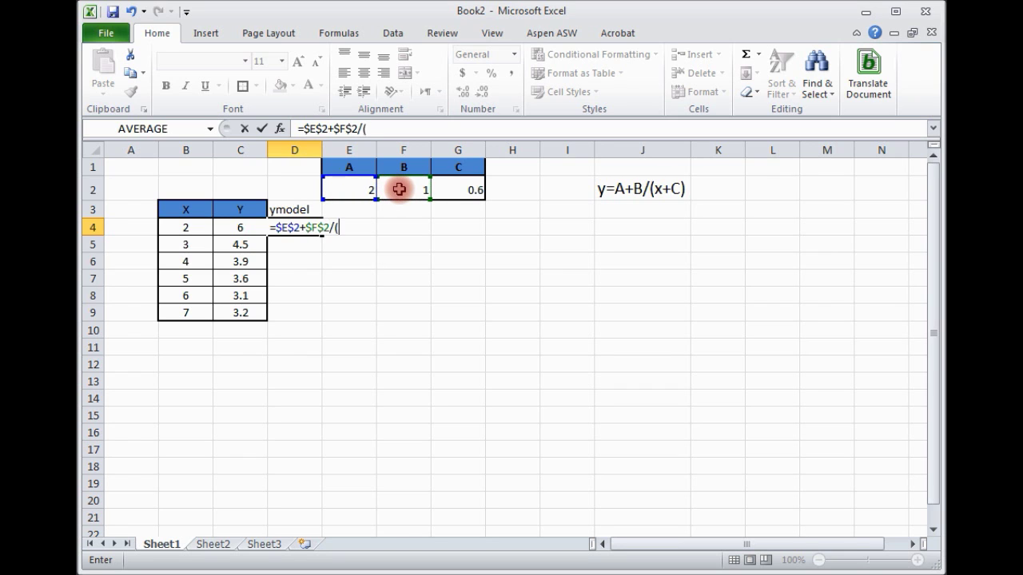
pyautogui.click(205, 227)
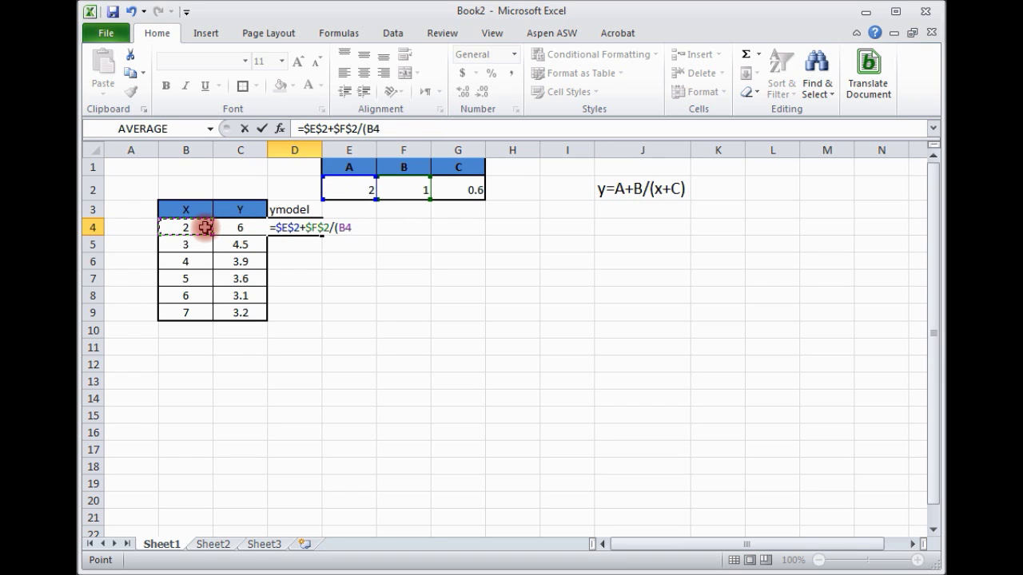
pyautogui.write('+')
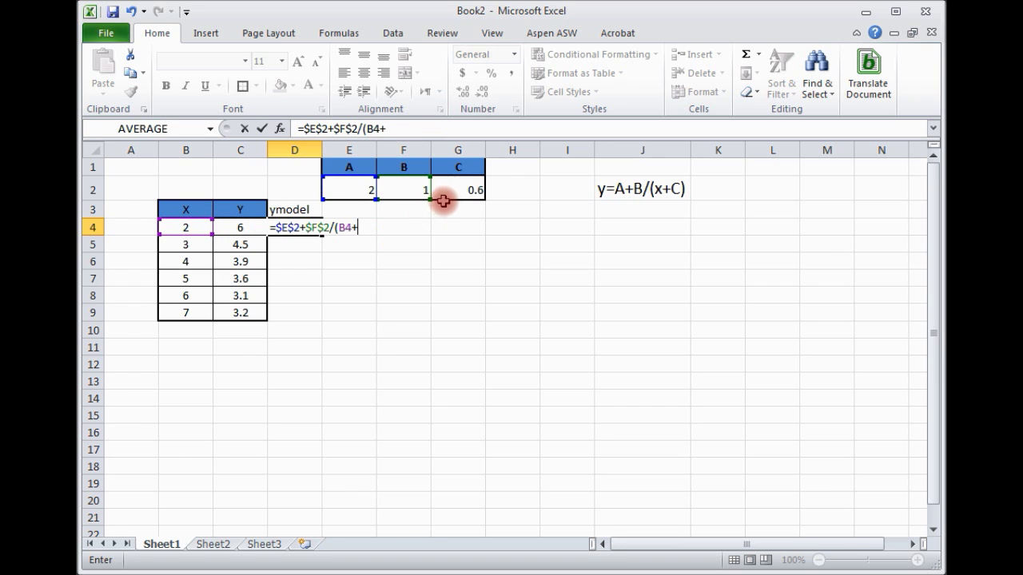
pyautogui.click(455, 189)
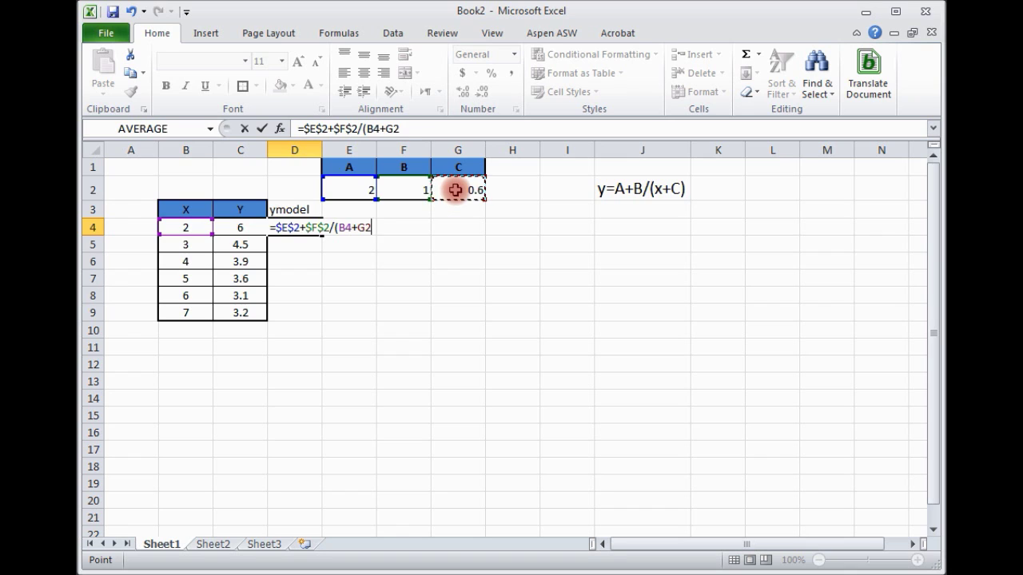
pyautogui.press('F4')
pyautogui.write(')')
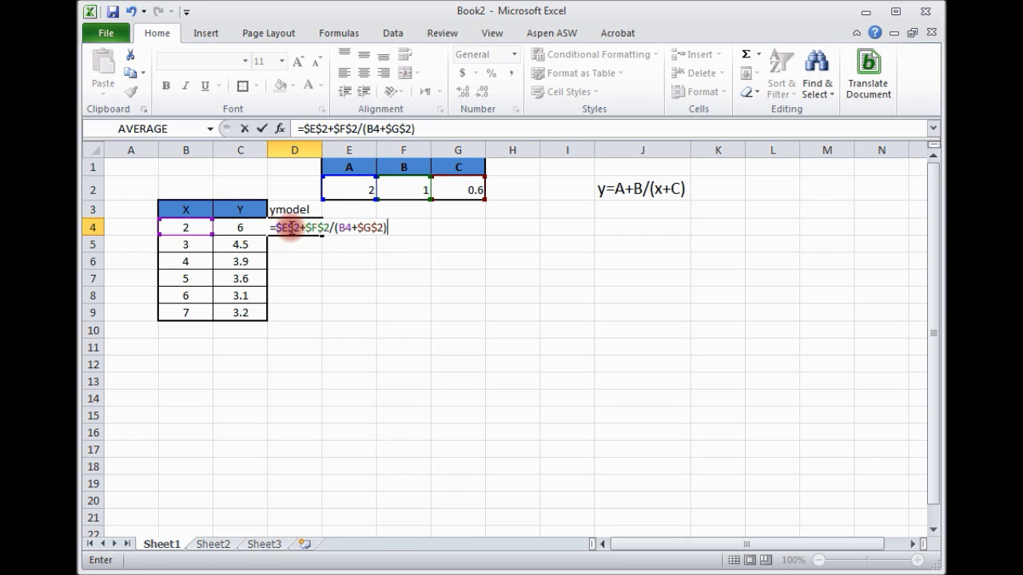
pyautogui.press('Return')
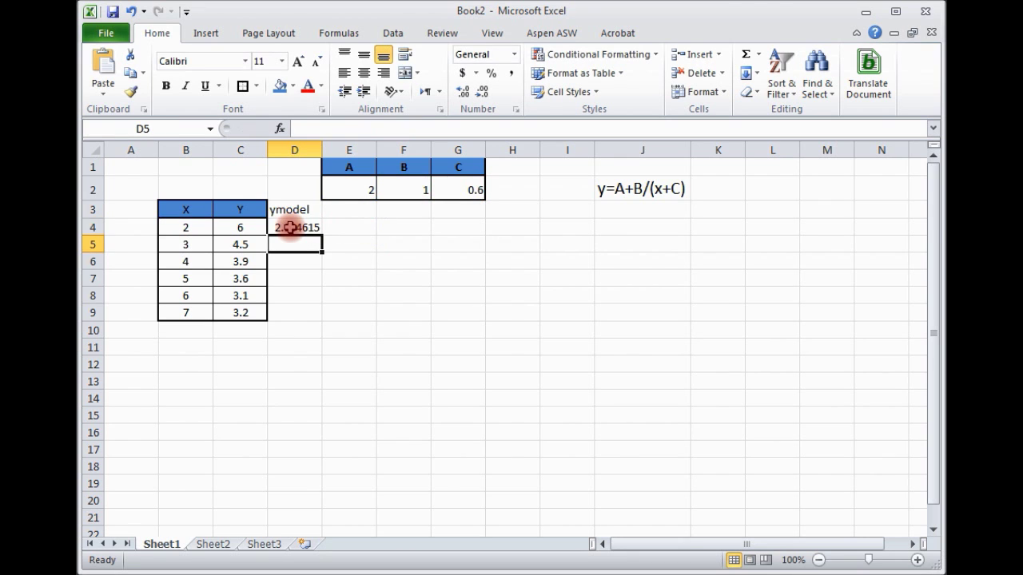
# - Fill the D4 model formula down to D9
pyautogui.click(307, 272)
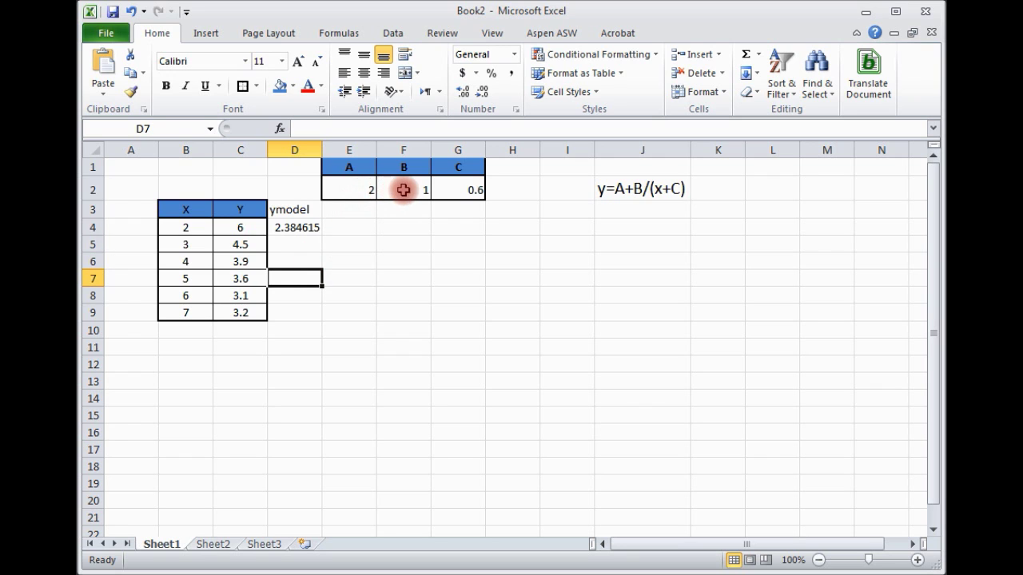
pyautogui.click(312, 228)
pyautogui.moveTo(322, 235); pyautogui.dragTo(322, 322)
pyautogui.click(293, 352)
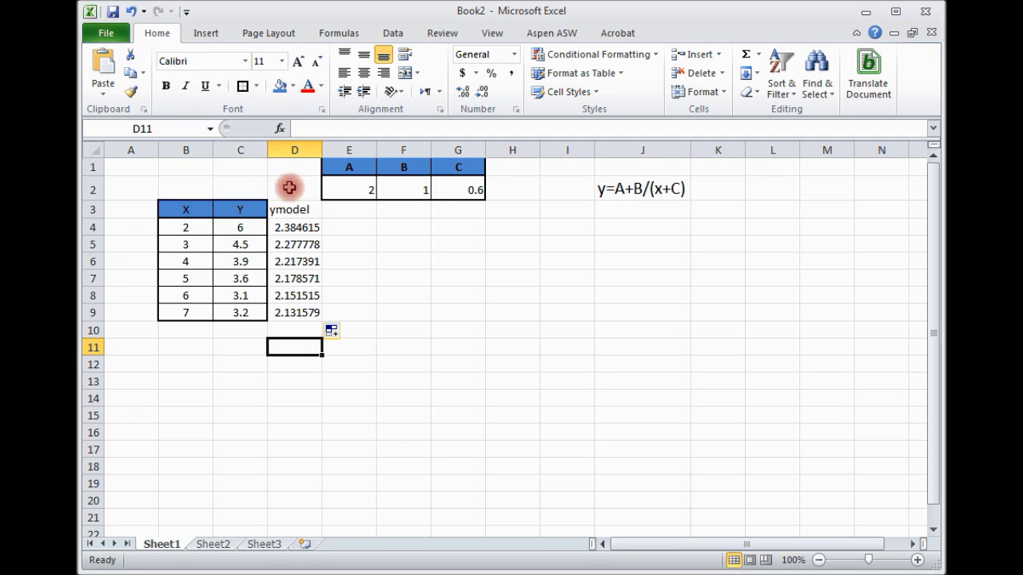
# - Insert an empty markers-only scatter chart and nudge it right
pyautogui.click(215, 36)
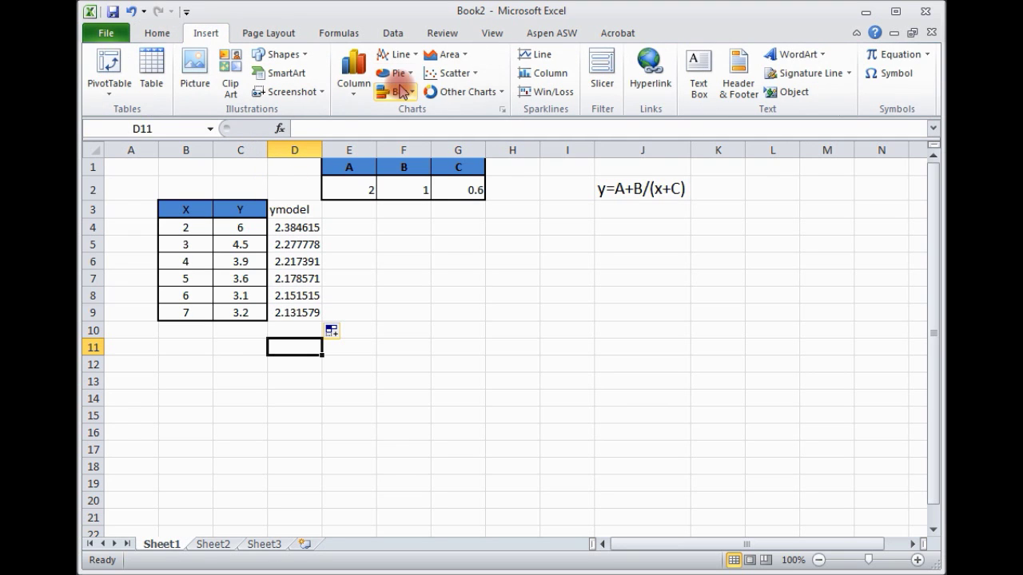
pyautogui.click(432, 73)
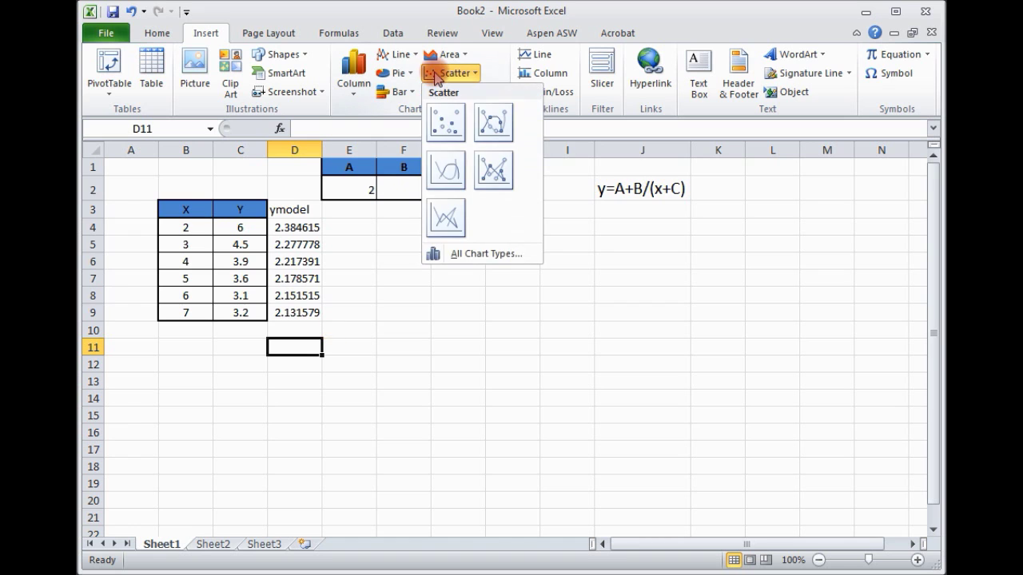
pyautogui.click(449, 133)
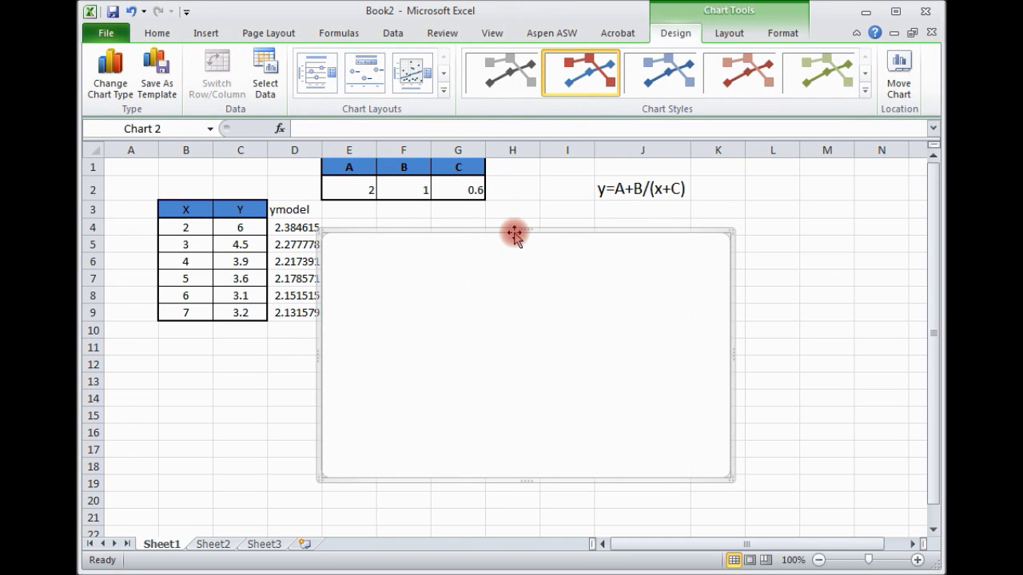
pyautogui.moveTo(616, 240); pyautogui.dragTo(632, 234)
# - Add a chart series with X values B4:B9 and Y values C4:C9
pyautogui.rightClick(624, 270)
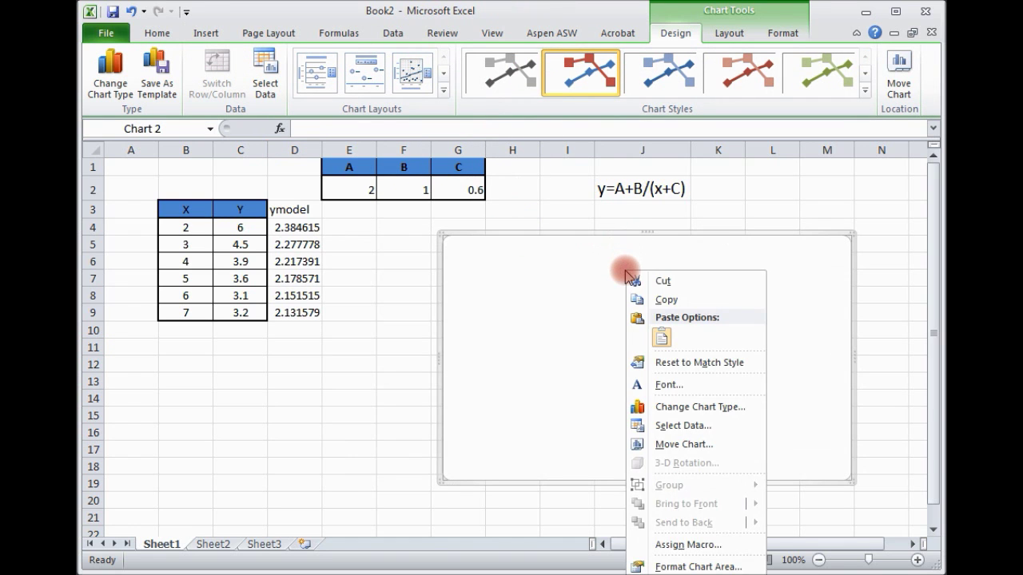
pyautogui.click(675, 425)
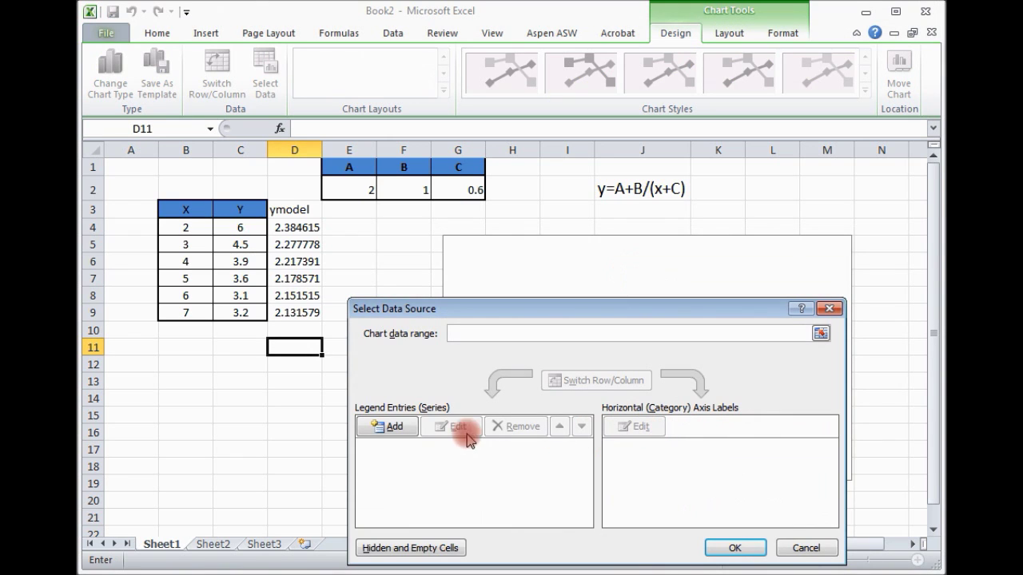
pyautogui.click(397, 427)
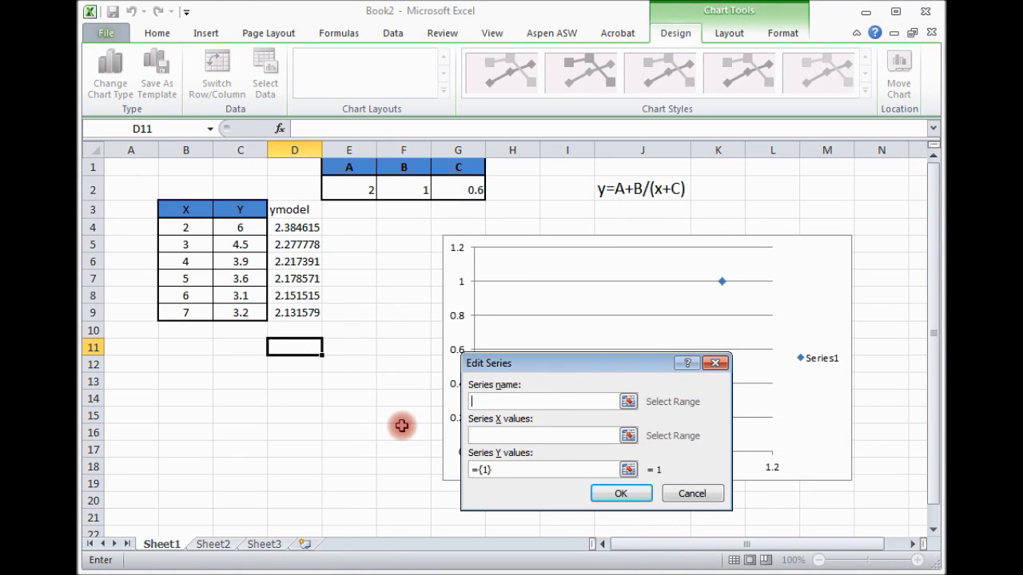
pyautogui.click(621, 468)
pyautogui.moveTo(240, 227); pyautogui.dragTo(246, 312)
pyautogui.click(715, 388)
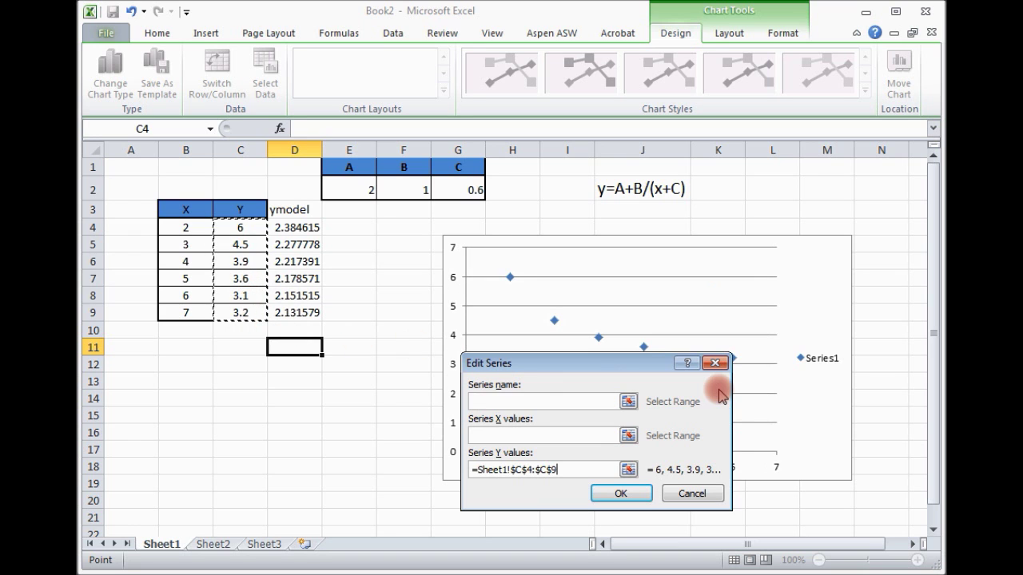
pyautogui.click(629, 435)
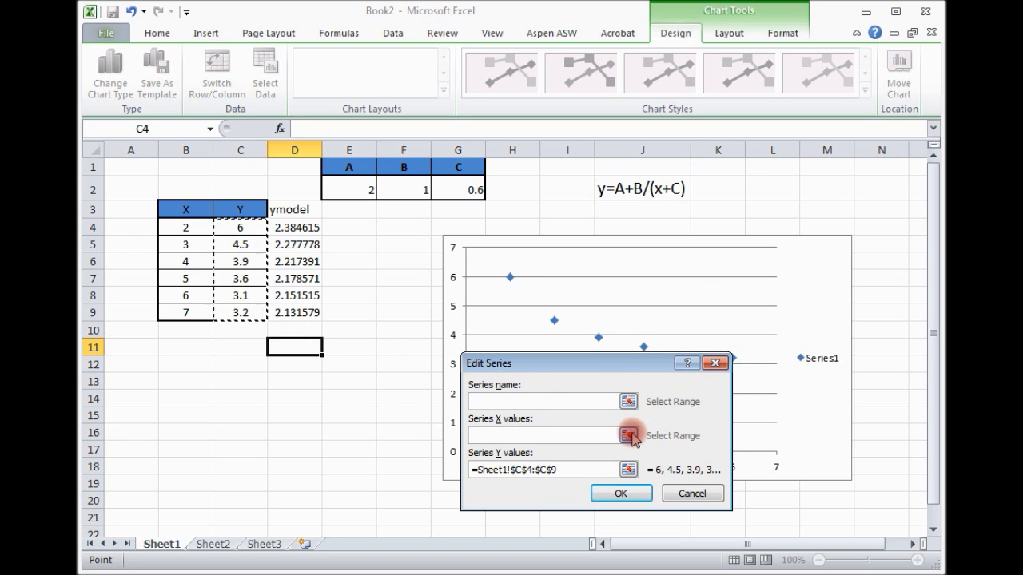
pyautogui.moveTo(183, 229); pyautogui.dragTo(185, 314)
pyautogui.click(714, 388)
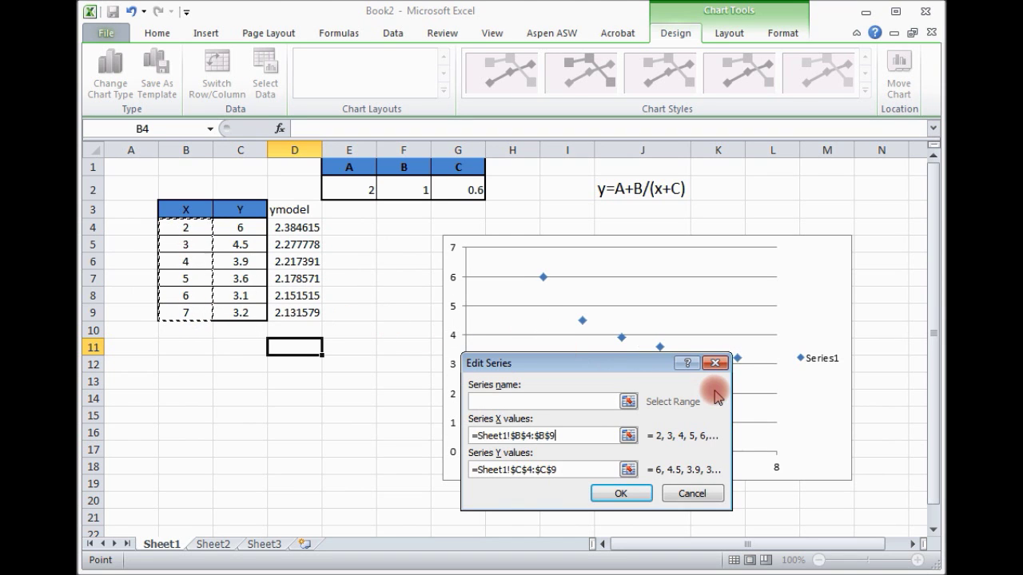
pyautogui.click(615, 494)
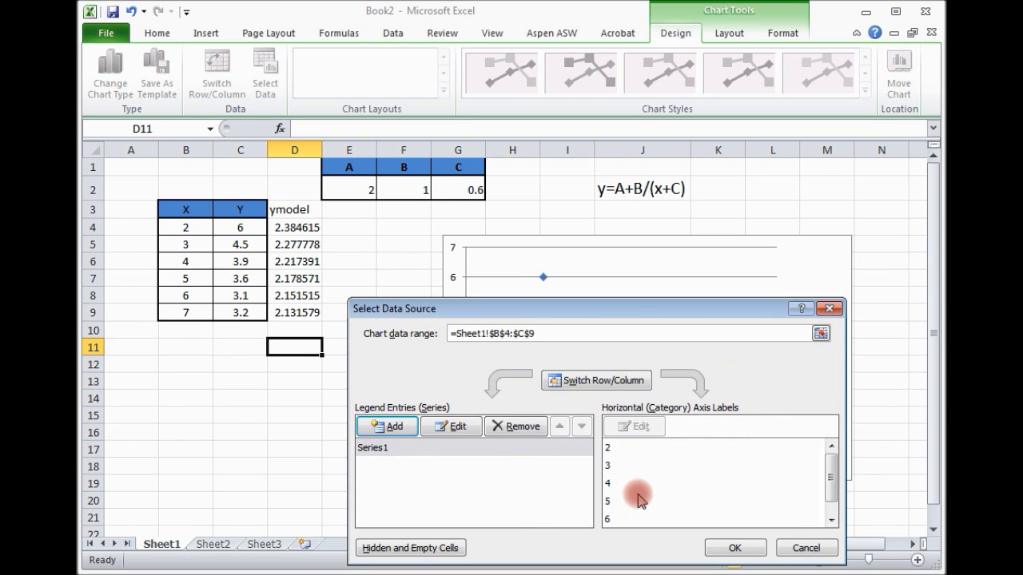
pyautogui.click(735, 548)
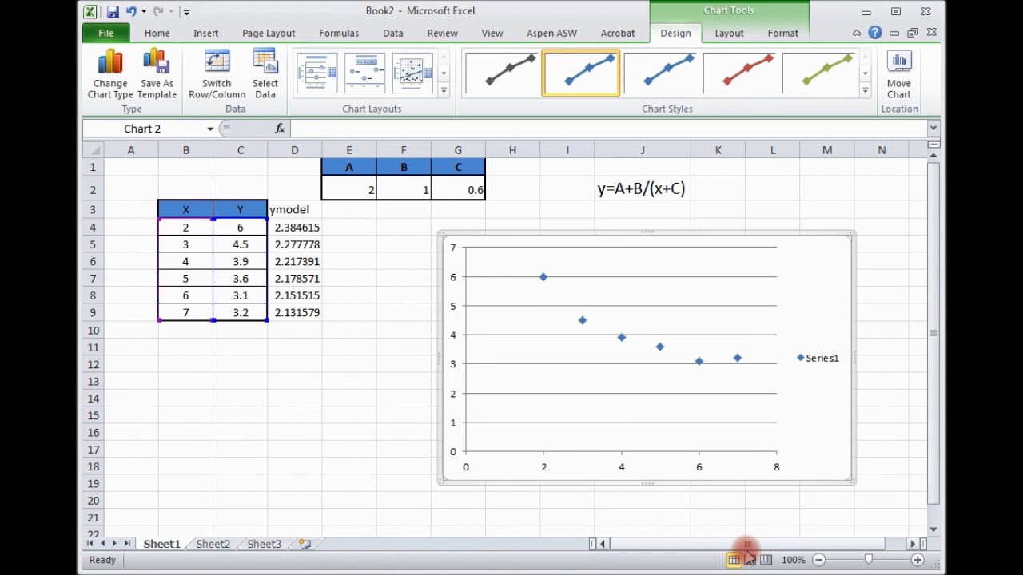
# - Add a second chart series with X values B4:B9 and Y values D4:D9
pyautogui.click(685, 414)
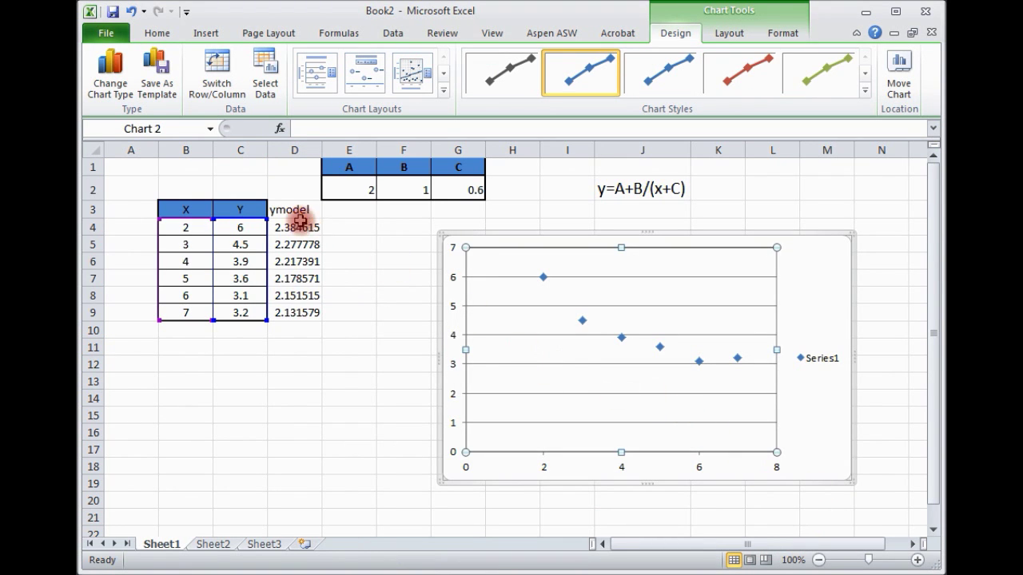
pyautogui.rightClick(609, 375)
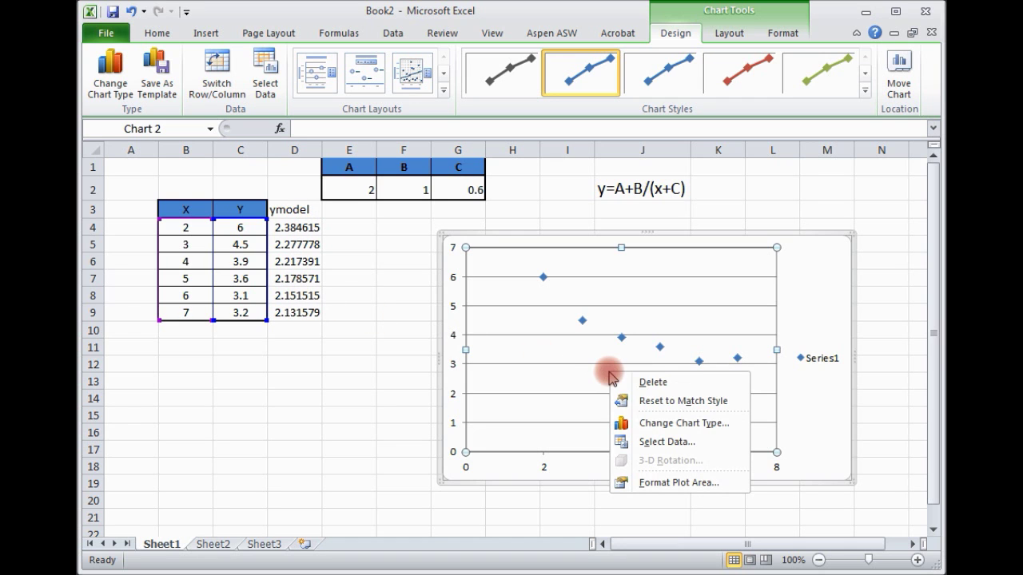
pyautogui.click(644, 441)
pyautogui.click(399, 426)
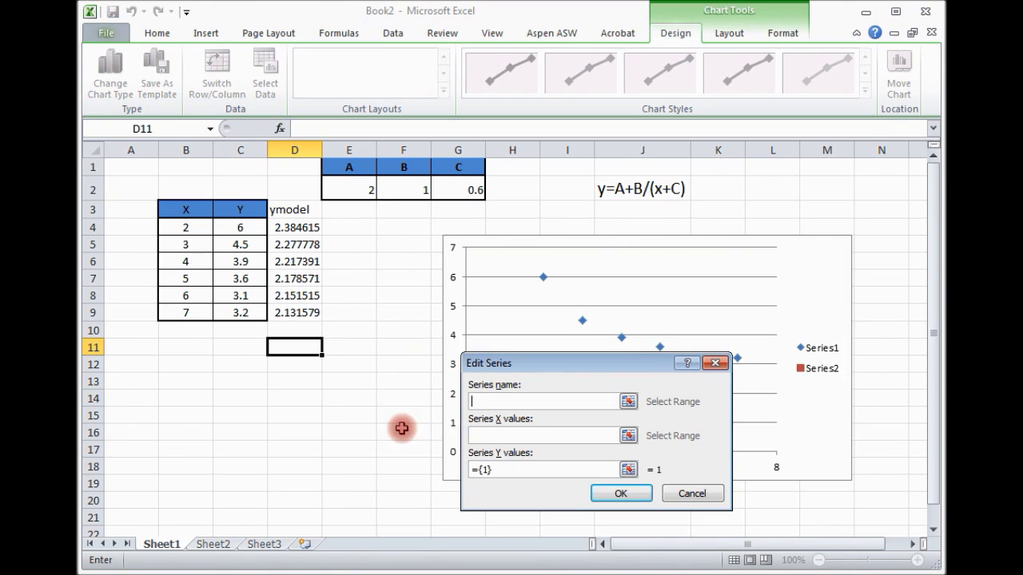
pyautogui.click(628, 469)
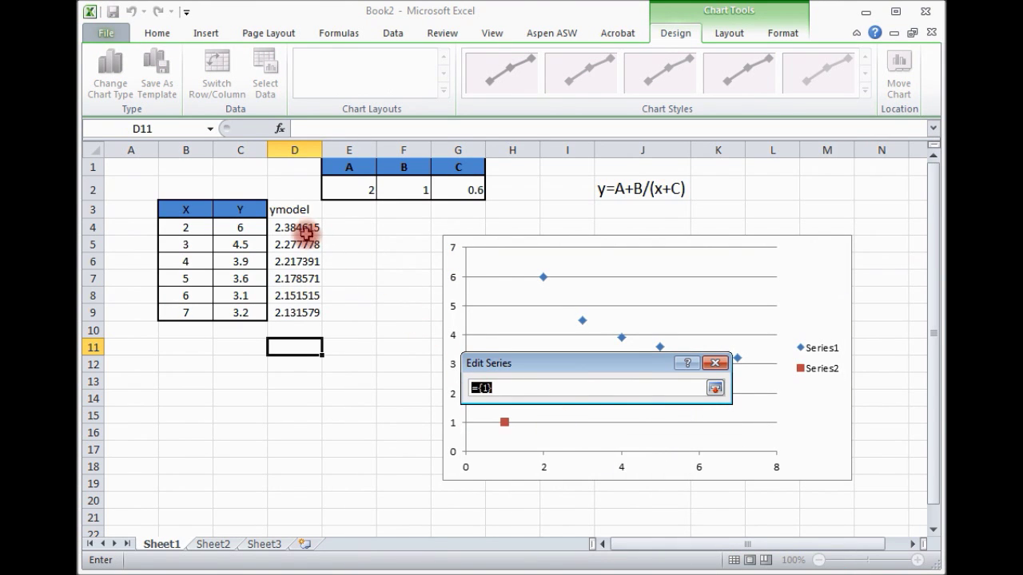
pyautogui.moveTo(307, 231); pyautogui.dragTo(316, 313)
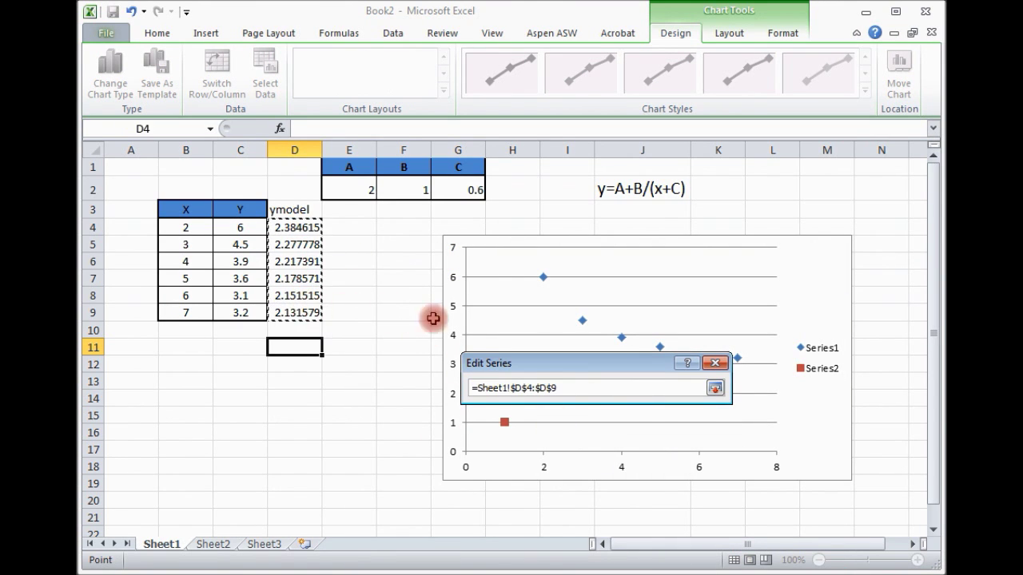
pyautogui.click(715, 388)
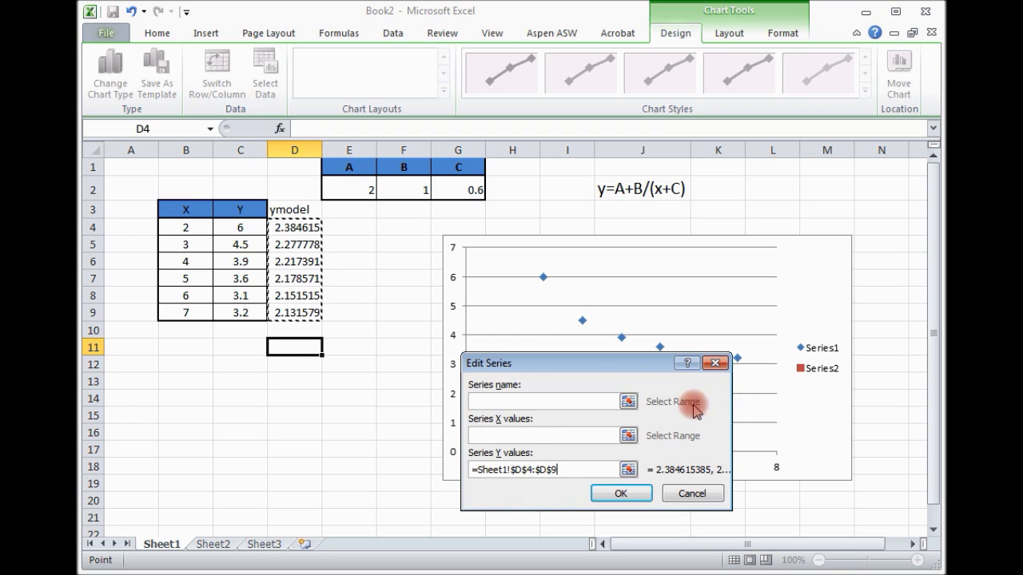
pyautogui.click(632, 437)
pyautogui.moveTo(174, 230); pyautogui.dragTo(189, 313)
pyautogui.click(714, 388)
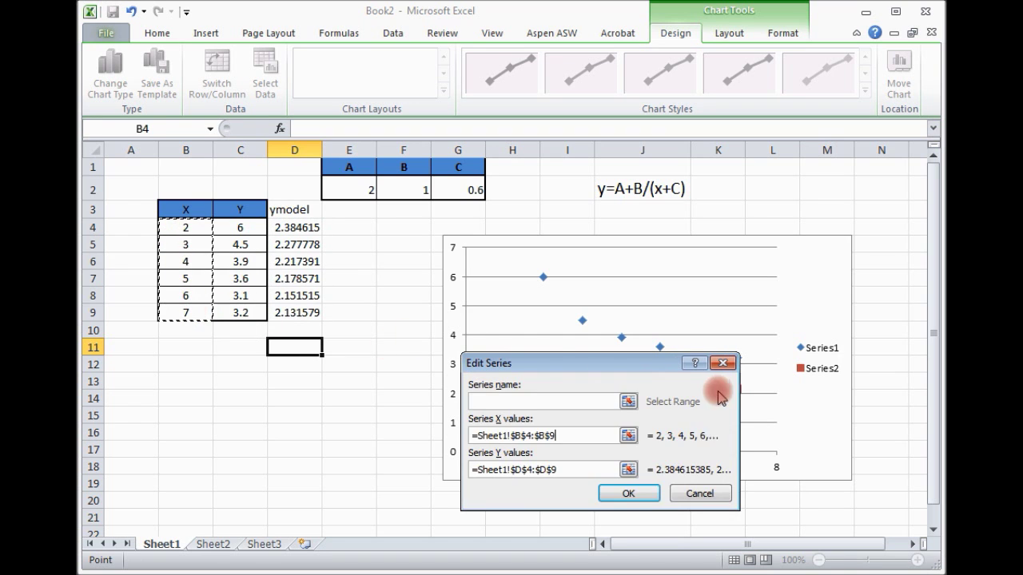
pyautogui.click(653, 495)
pyautogui.click(726, 543)
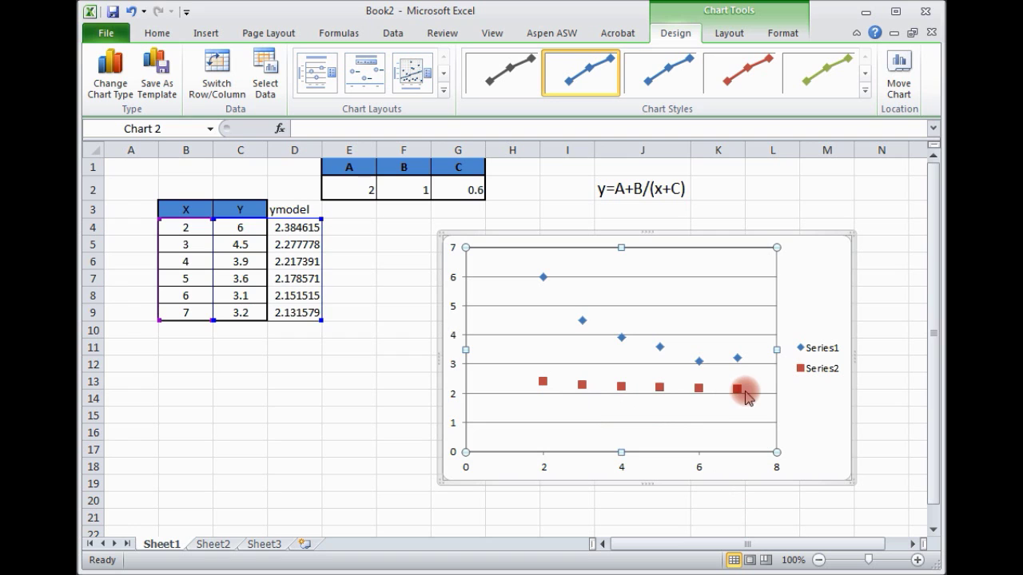
# - Change the ymodel series to Scatter with Smooth Lines
pyautogui.click(544, 386)
pyautogui.rightClick(544, 387)
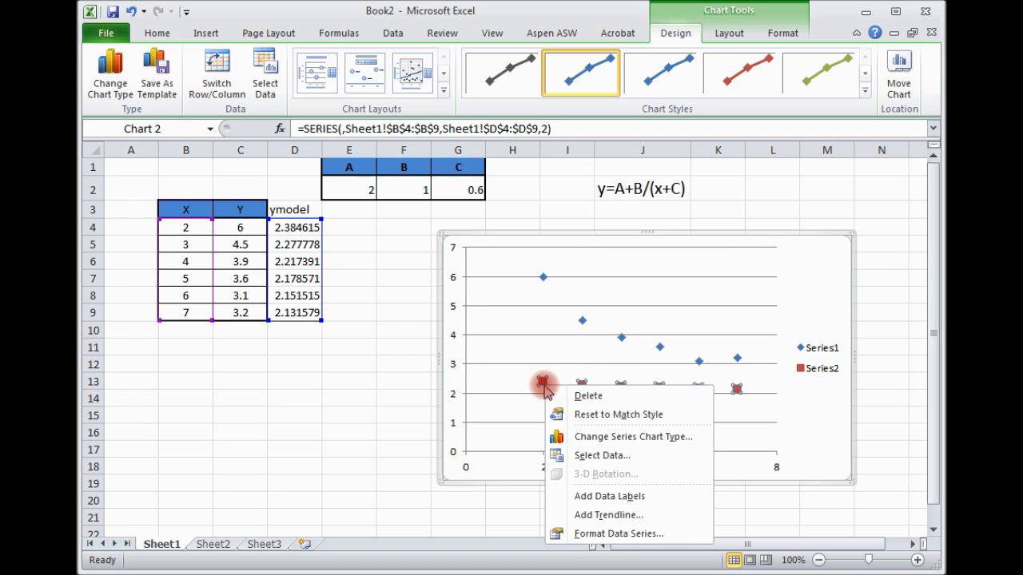
pyautogui.click(587, 436)
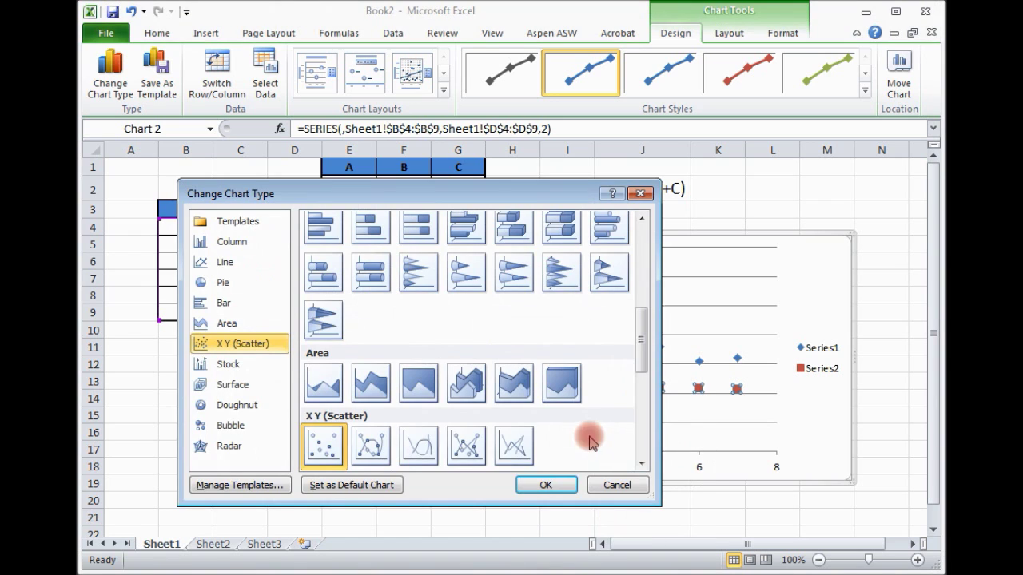
pyautogui.click(421, 447)
pyautogui.click(537, 485)
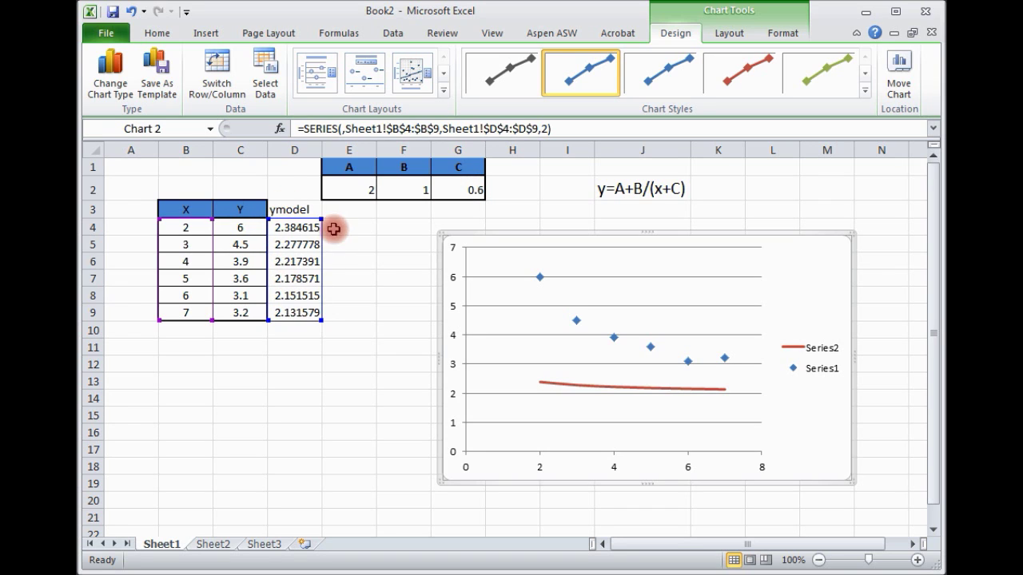
pyautogui.doubleClick(349, 210)
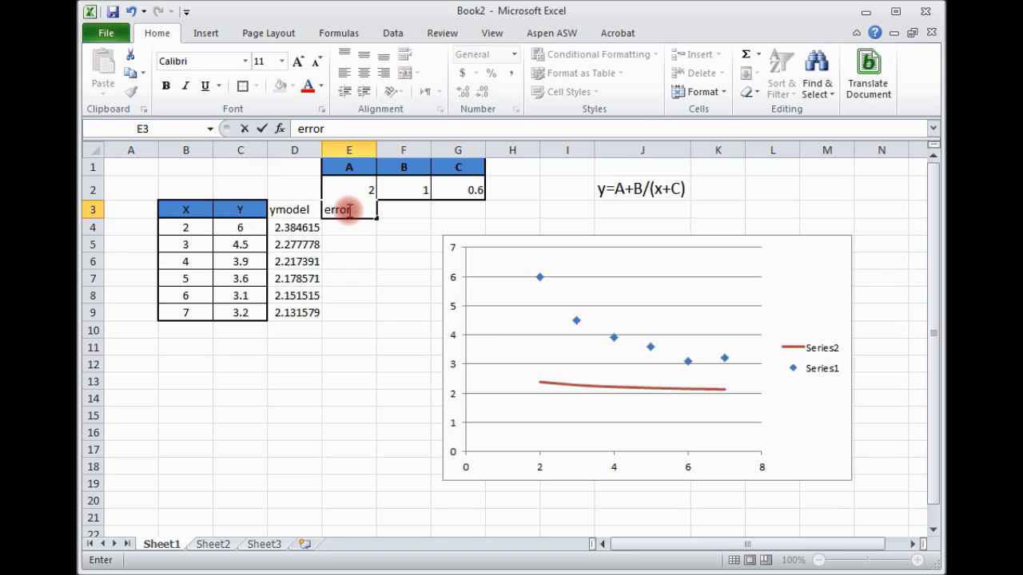
# - Head E3 error^2 and enter =(D4-C4)^2 in E4
pyautogui.write('2')
pyautogui.click(352, 226)
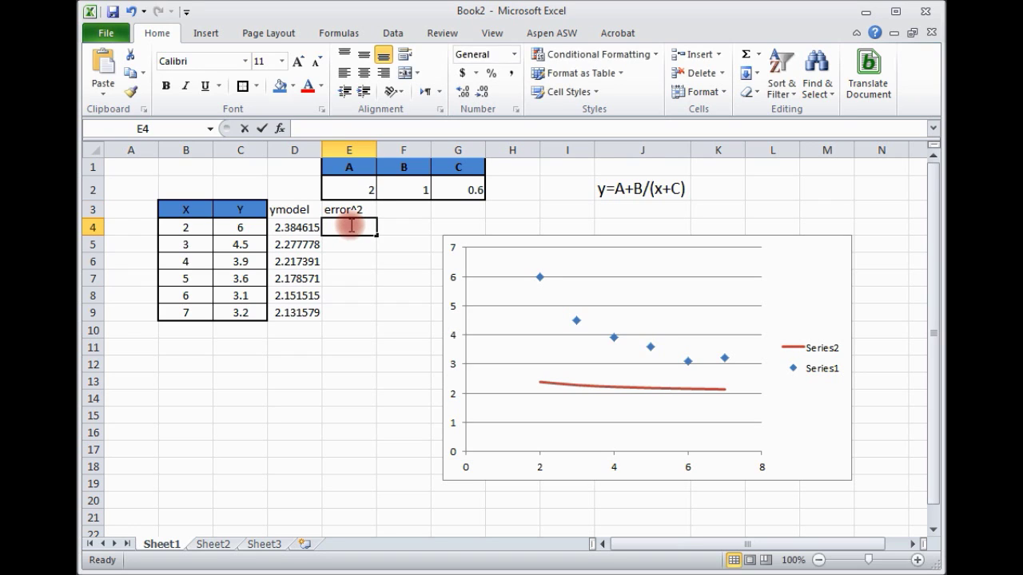
pyautogui.write('=')
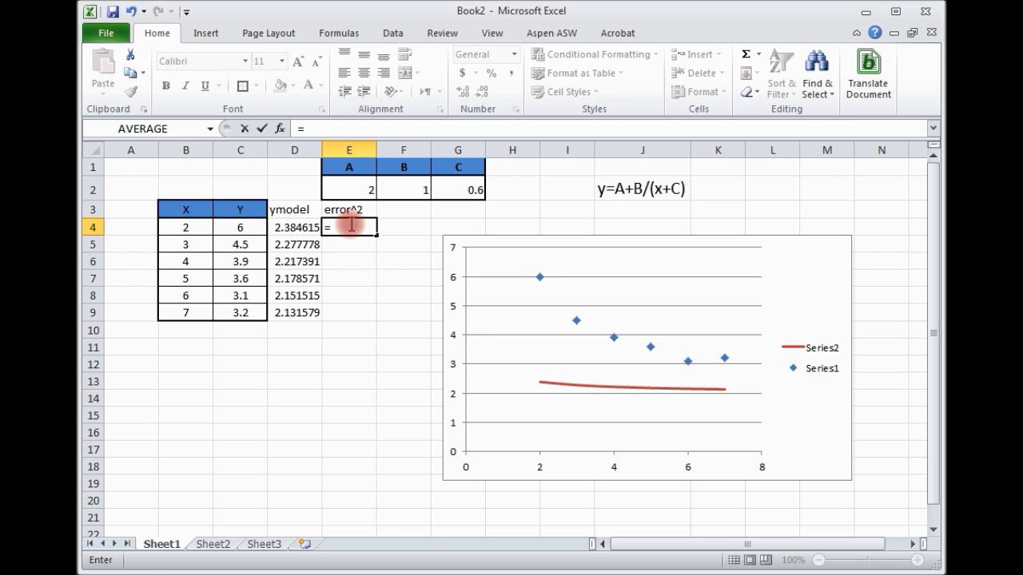
pyautogui.write('(')
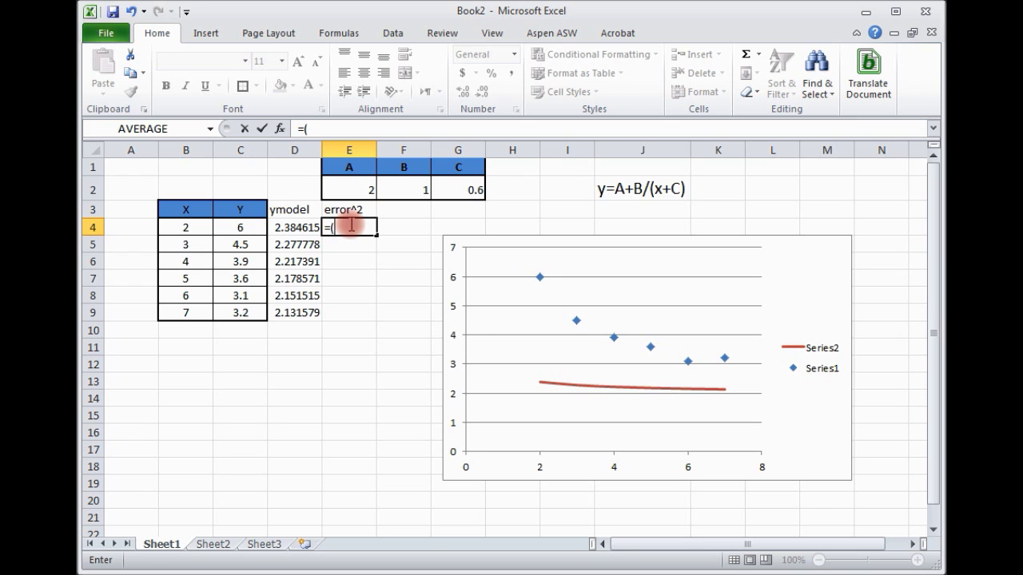
pyautogui.click(282, 227)
pyautogui.write('-')
pyautogui.click(242, 228)
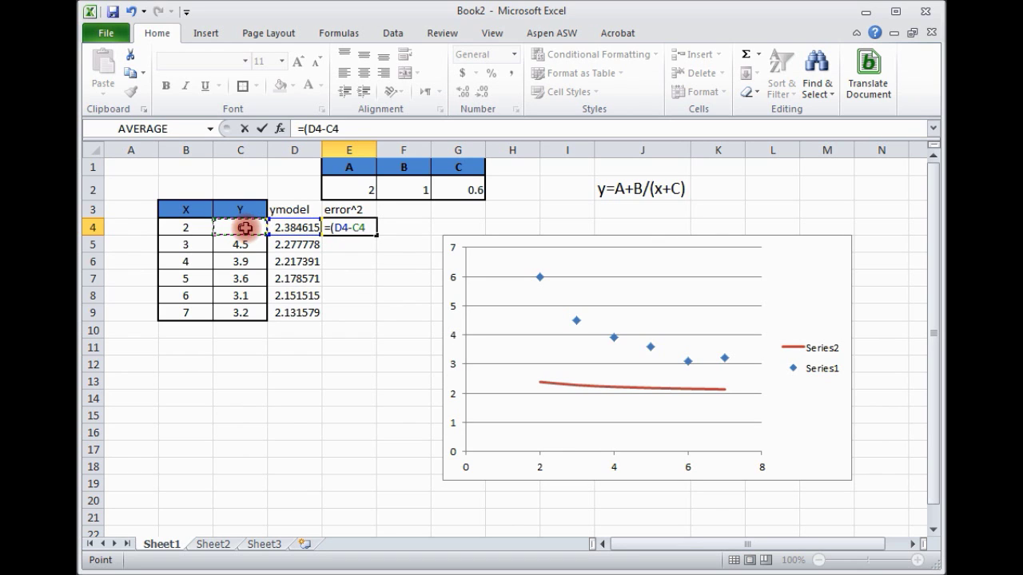
pyautogui.write(')')
pyautogui.press('Return')
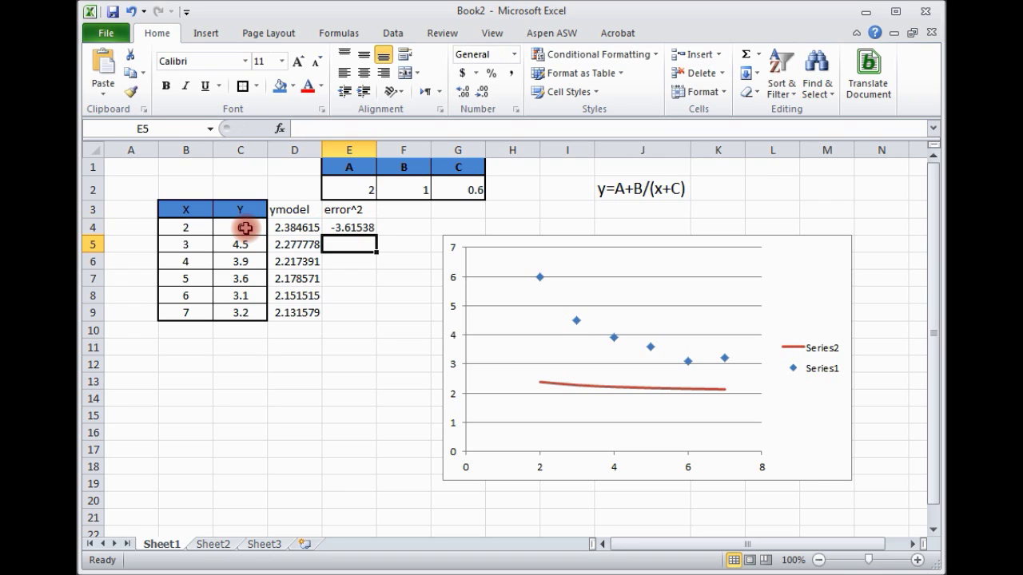
pyautogui.doubleClick(360, 227)
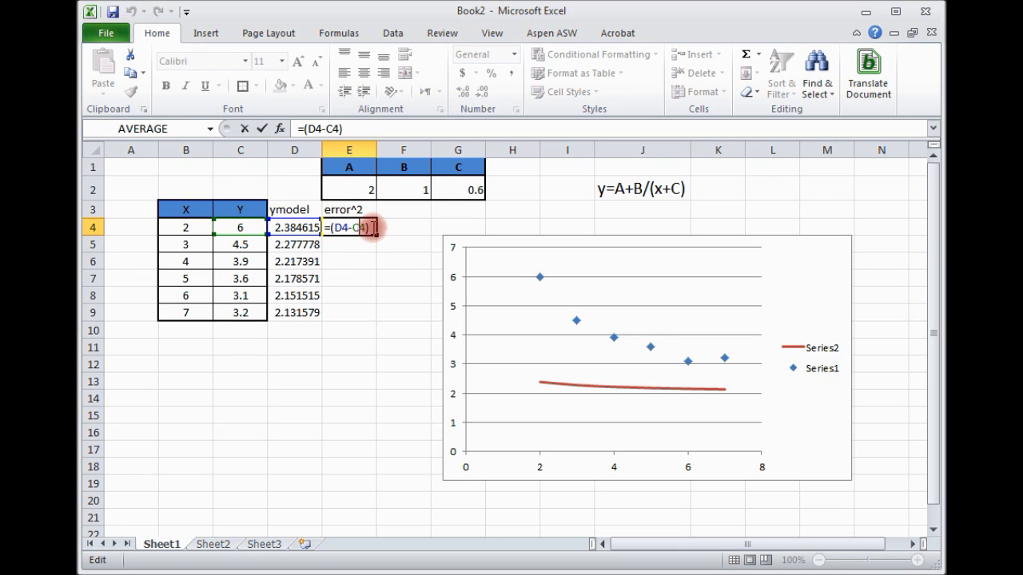
pyautogui.click(373, 227)
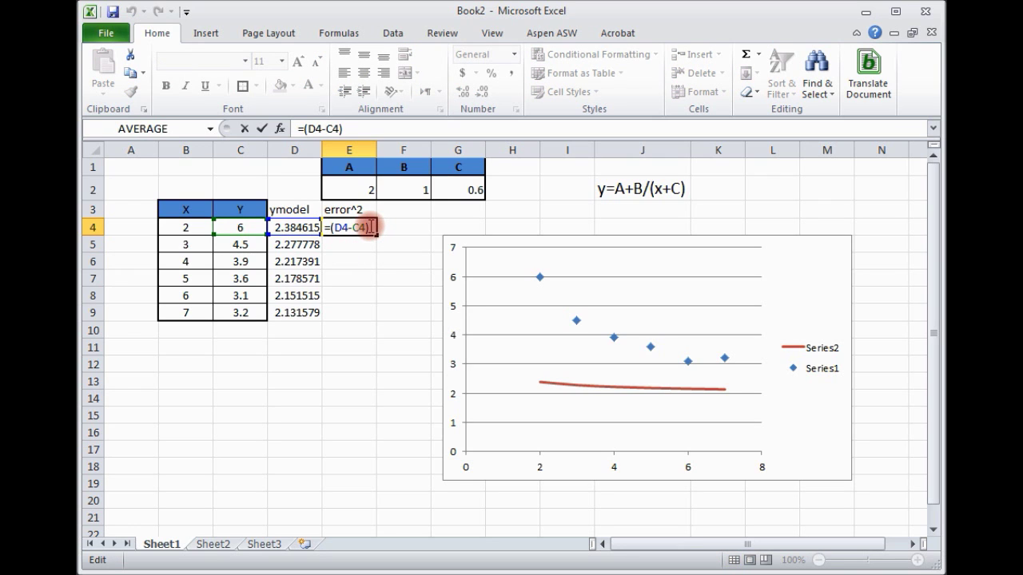
pyautogui.write('^2')
pyautogui.press('Return')
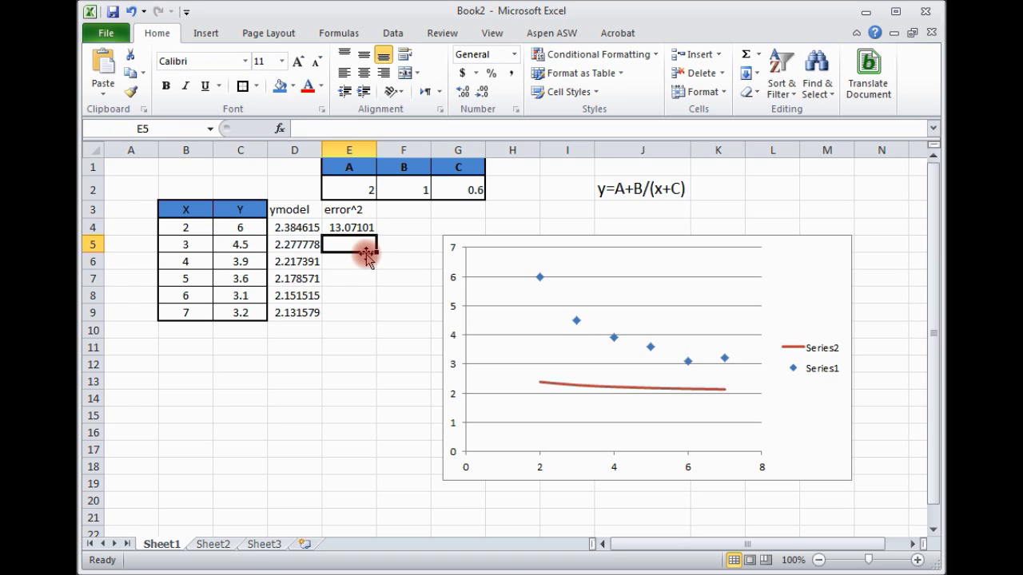
# - Fill the squared-error formula down E4:E9
pyautogui.click(369, 230)
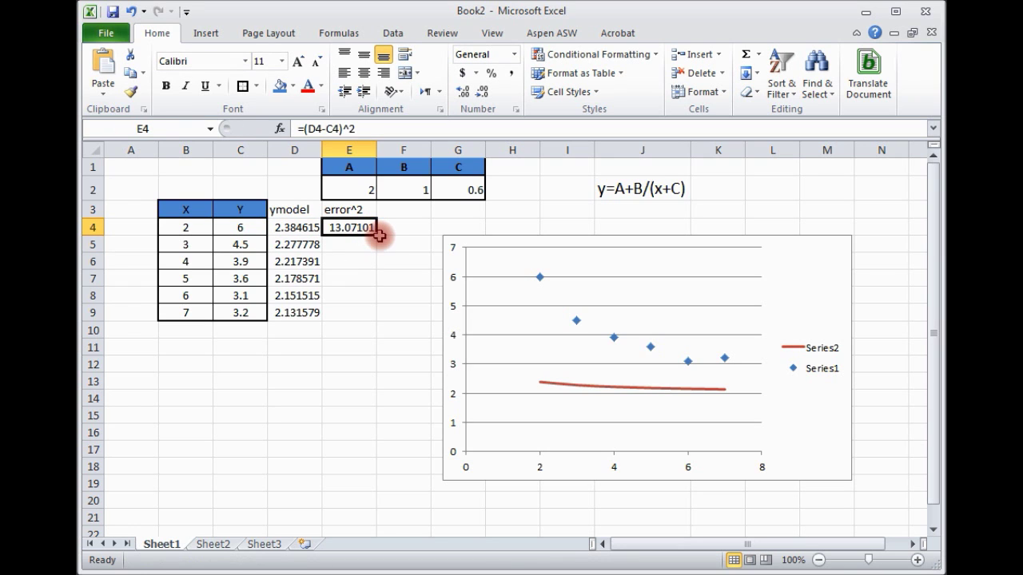
pyautogui.moveTo(377, 236); pyautogui.dragTo(373, 322)
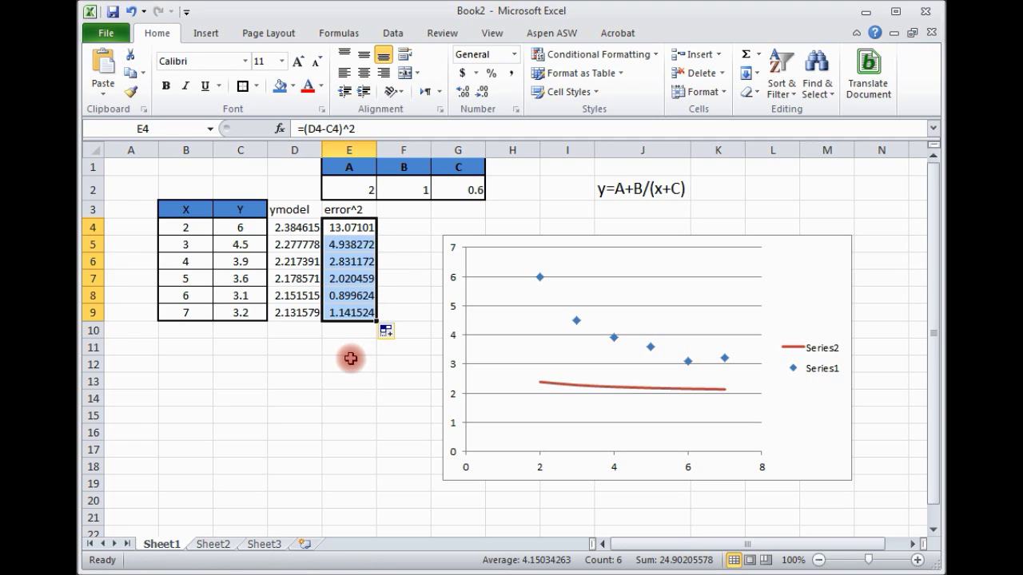
pyautogui.doubleClick(349, 330)
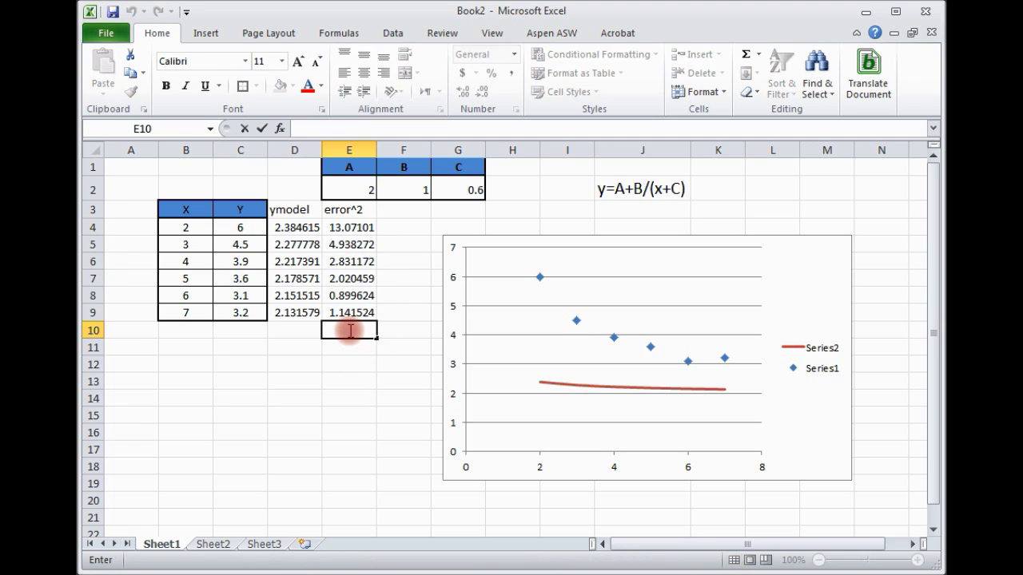
# - Enter =SUM(E4:E9) in E10 to total the squared errors
pyautogui.write('=')
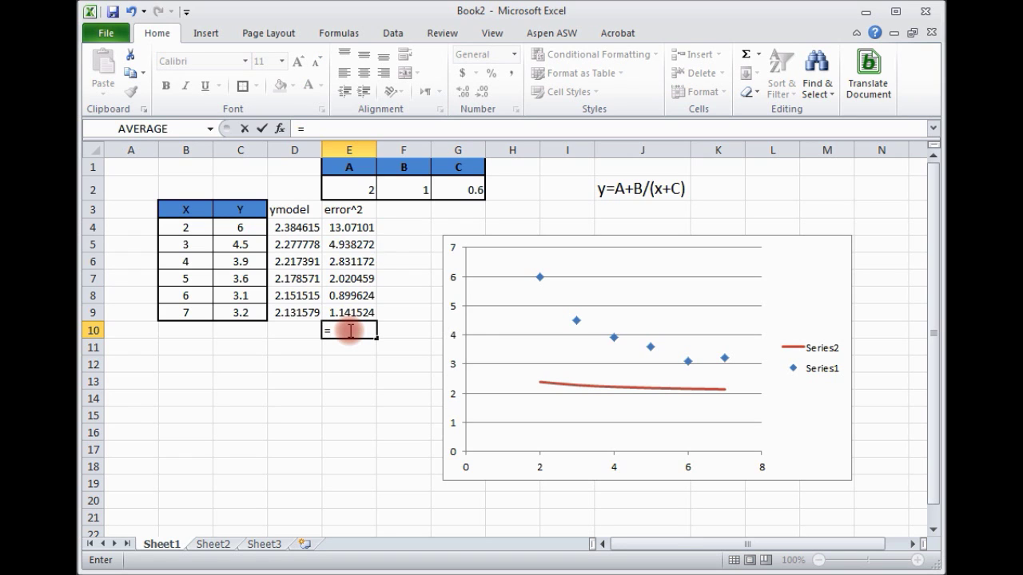
pyautogui.write('sum(')
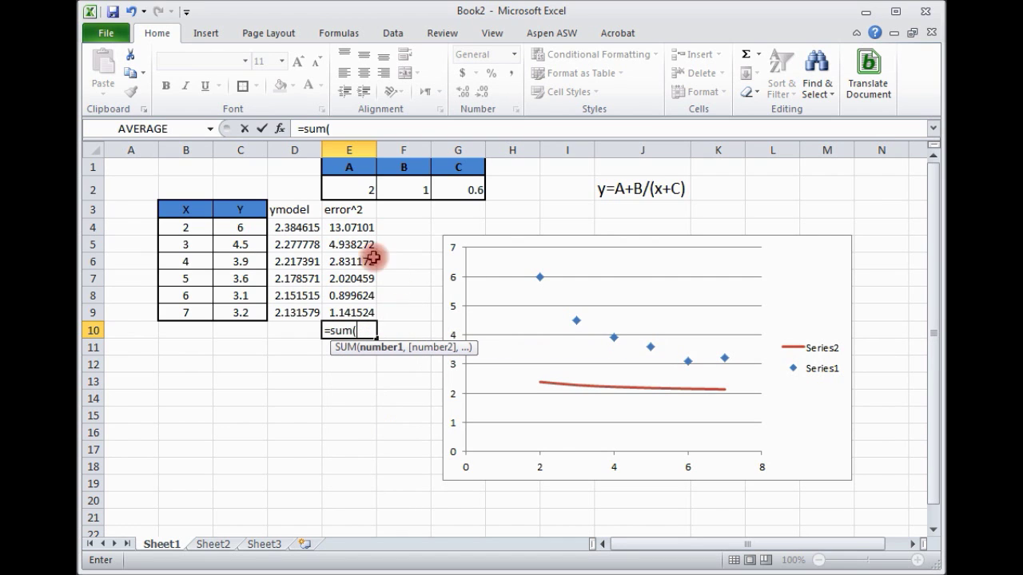
pyautogui.moveTo(348, 228); pyautogui.dragTo(351, 309)
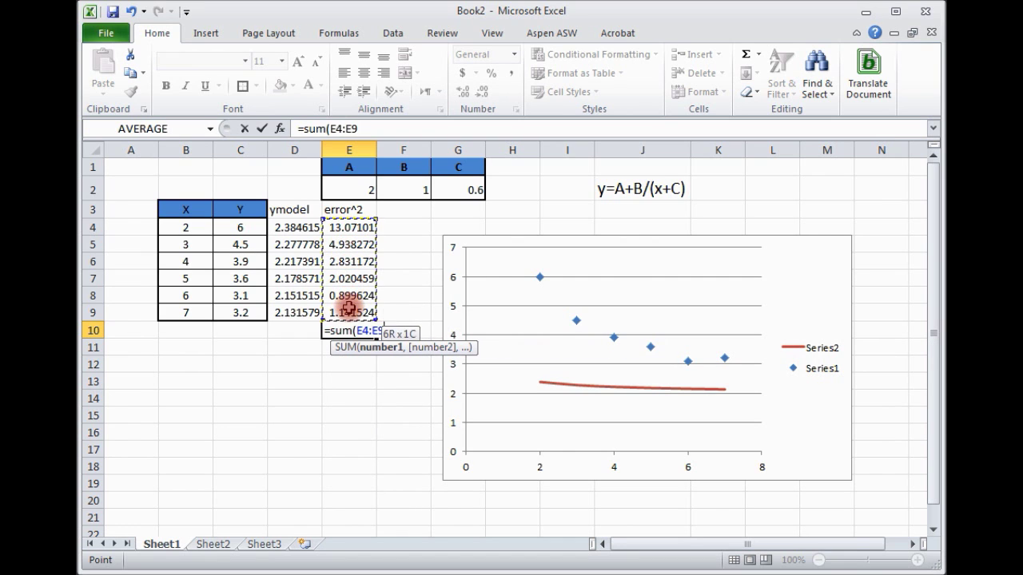
pyautogui.write(')')
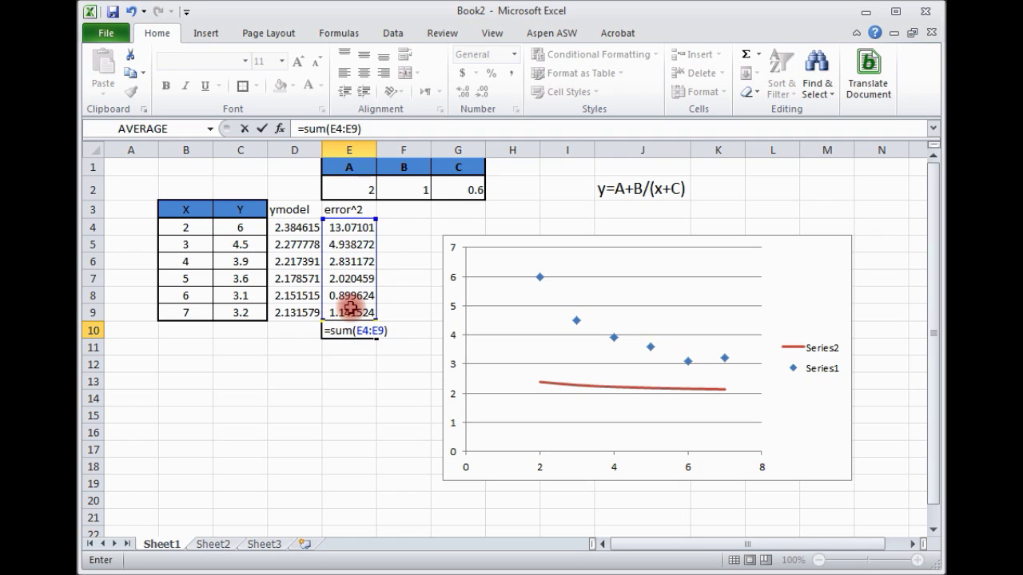
pyautogui.press('Return')
pyautogui.click(354, 390)
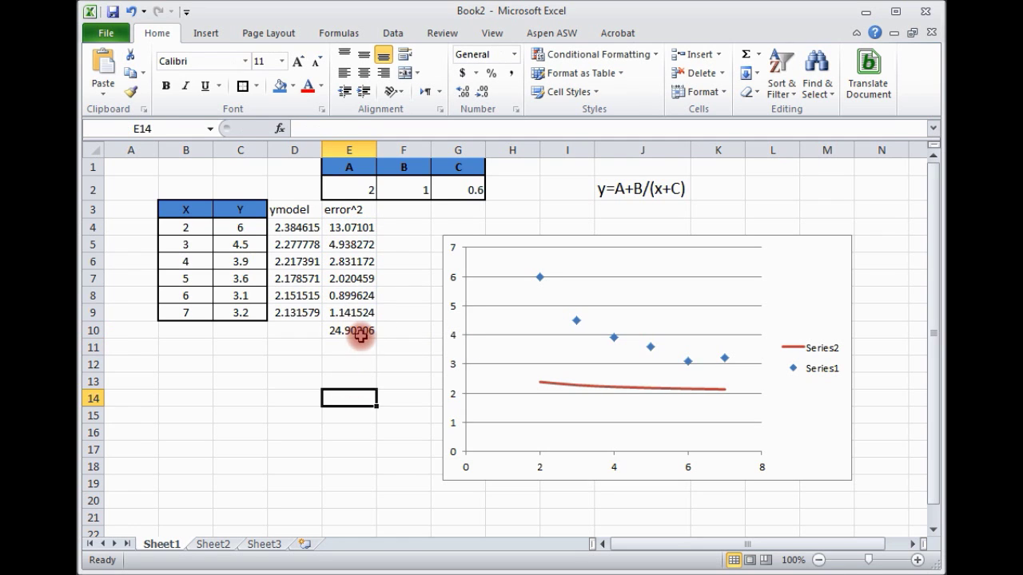
pyautogui.click(348, 330)
# - Label the total with 'sum' in D10
pyautogui.click(297, 333)
pyautogui.write('sum')
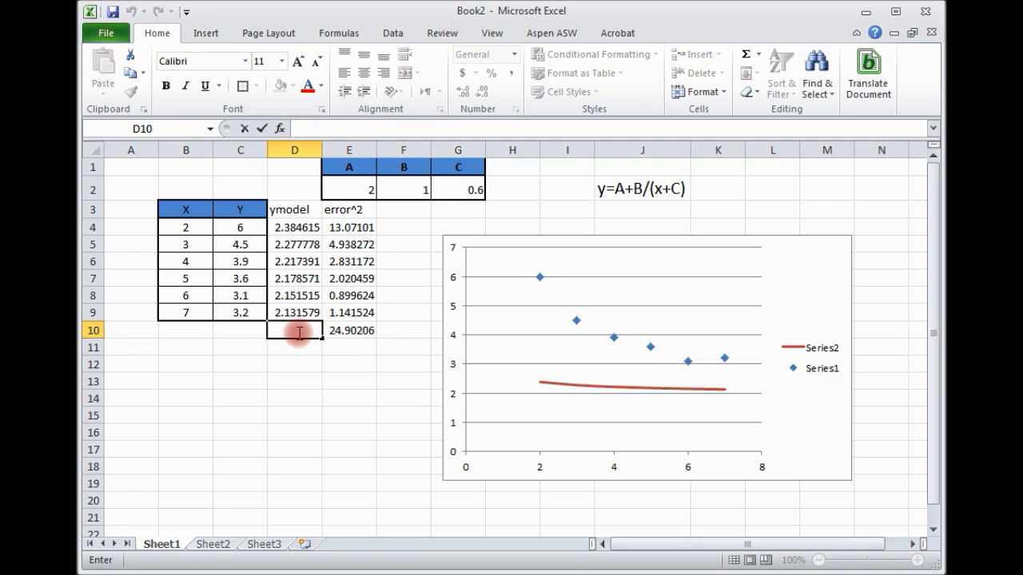
pyautogui.click(331, 412)
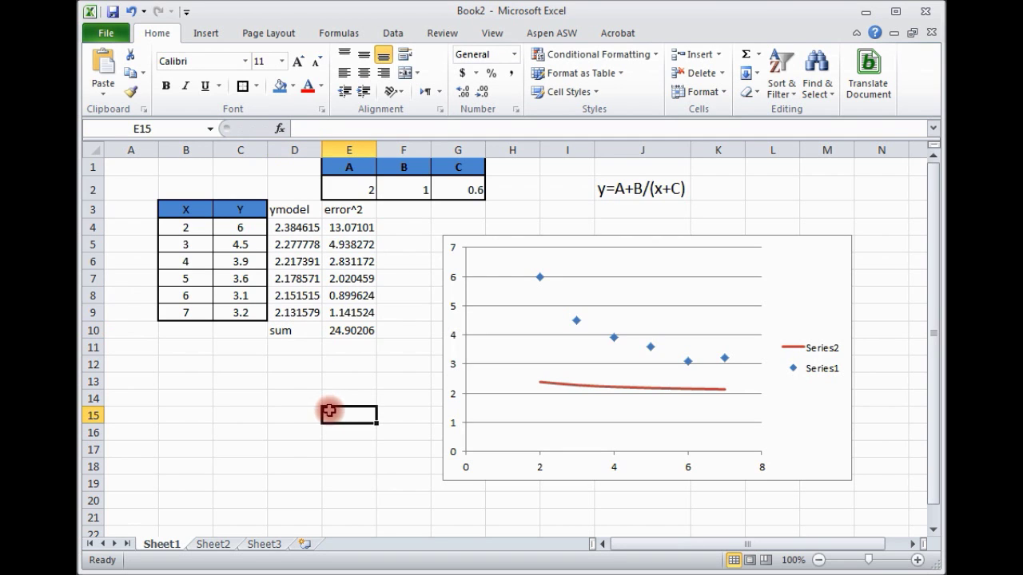
pyautogui.click(353, 333)
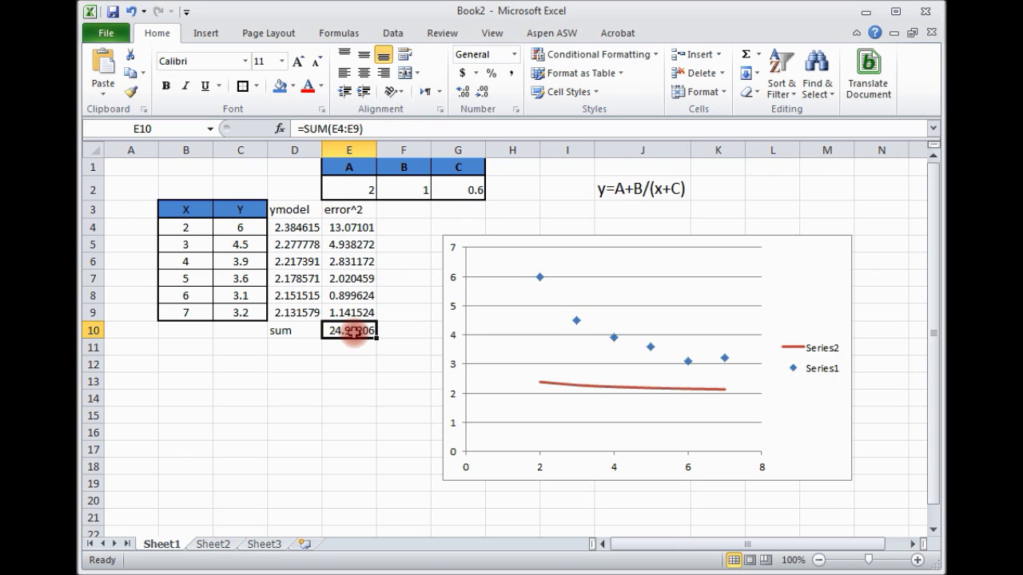
pyautogui.click(339, 348)
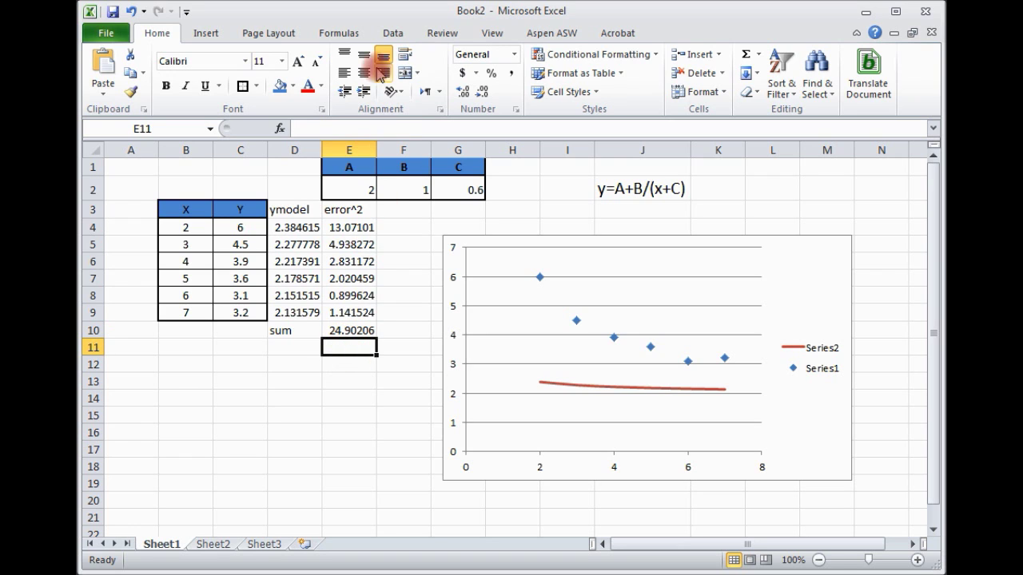
pyautogui.click(391, 33)
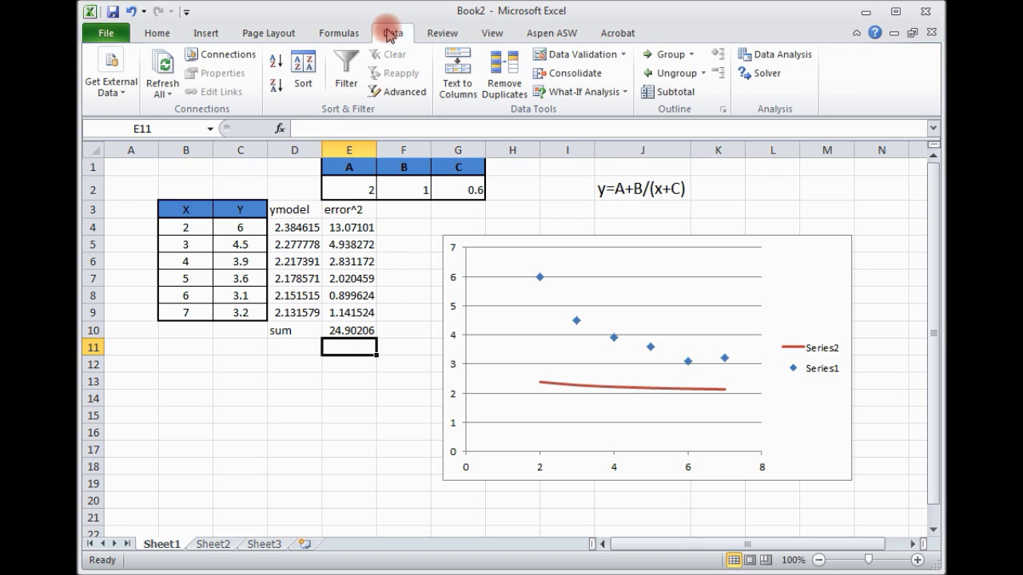
# - Open Solver and set it to minimize the objective cell $E$10
pyautogui.click(392, 33)
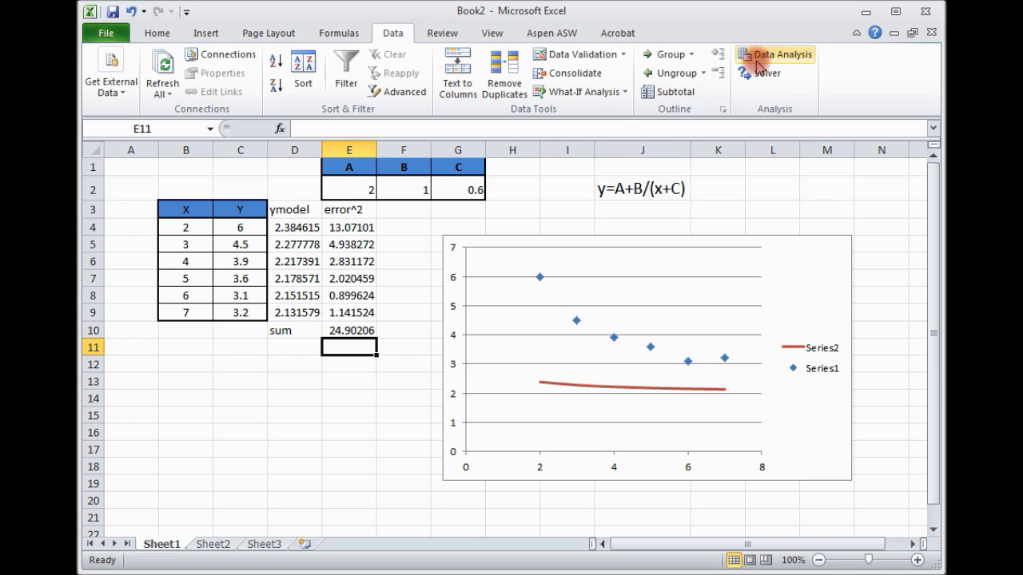
pyautogui.click(766, 74)
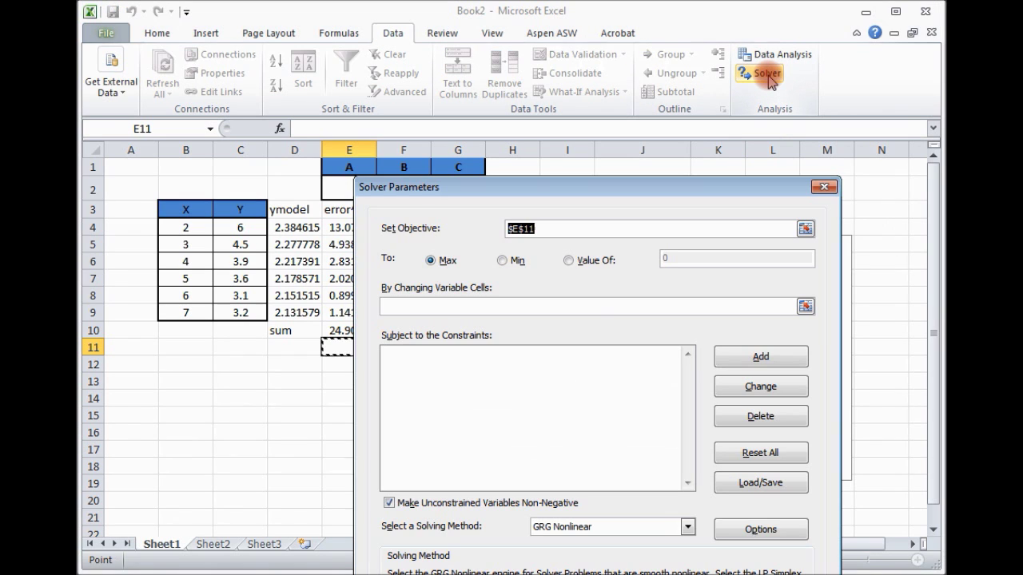
pyautogui.click(620, 194)
pyautogui.moveTo(621, 194); pyautogui.dragTo(699, 54)
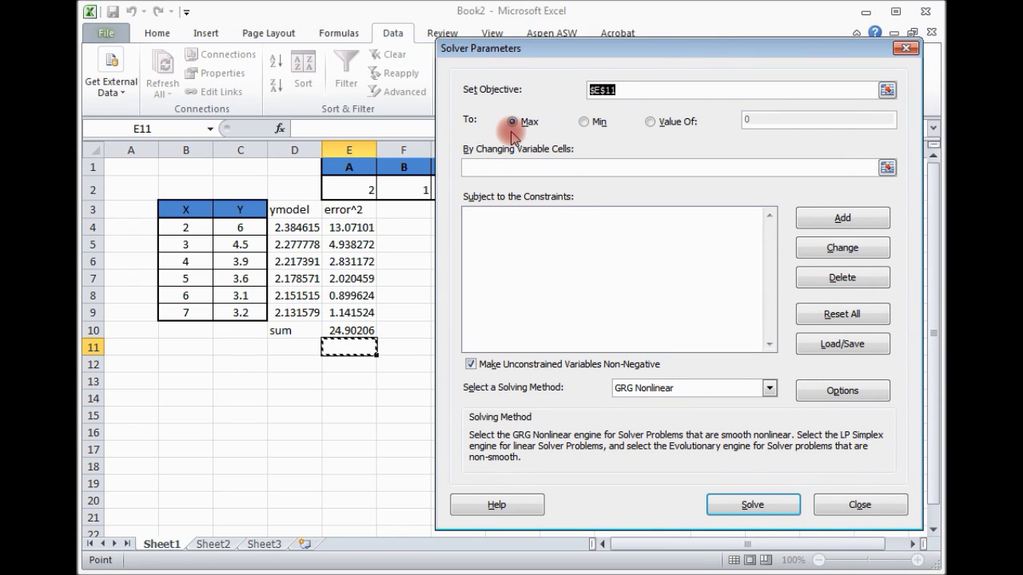
pyautogui.click(586, 123)
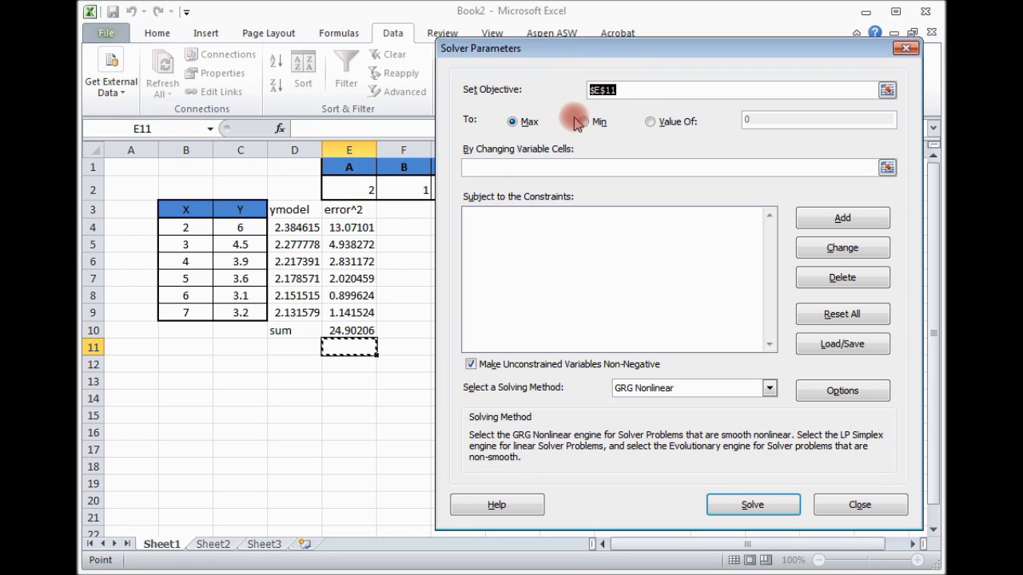
pyautogui.click(582, 122)
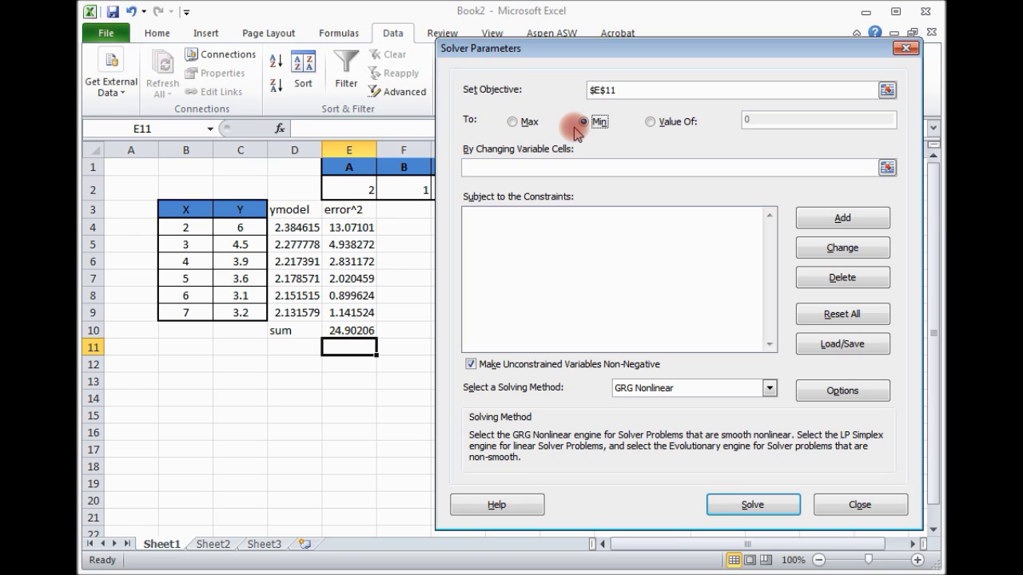
pyautogui.click(885, 92)
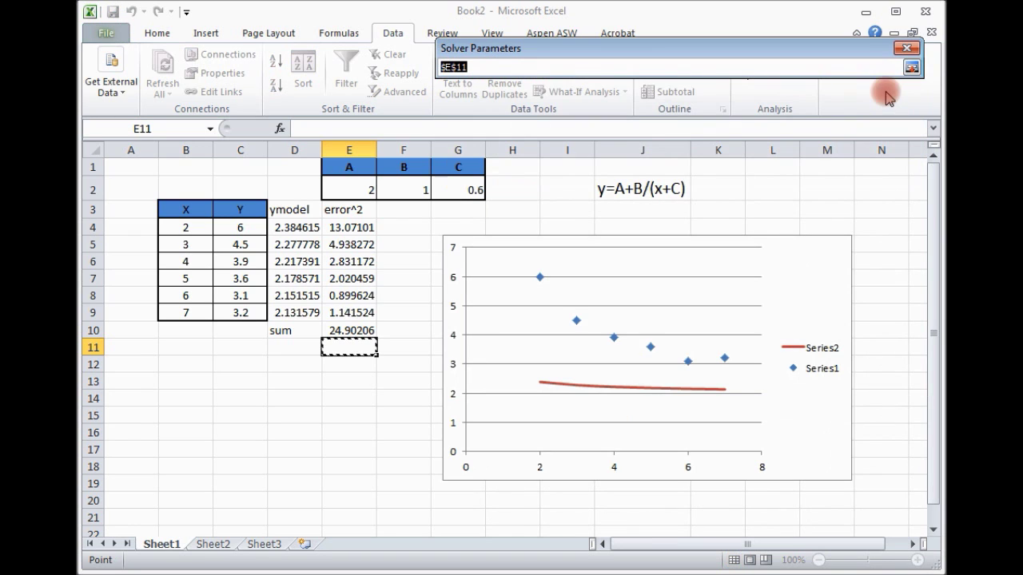
pyautogui.click(359, 330)
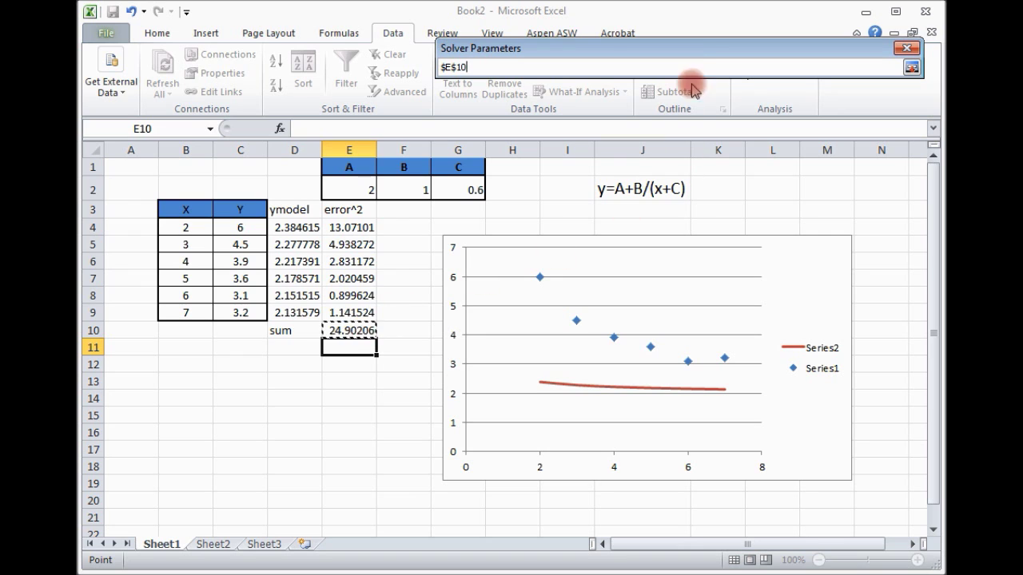
pyautogui.click(690, 55)
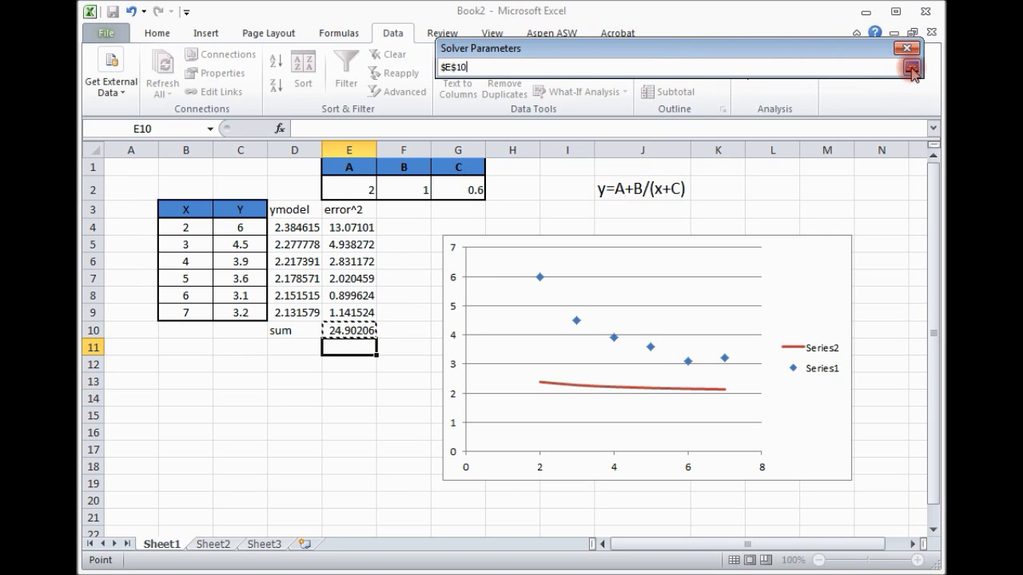
pyautogui.click(912, 67)
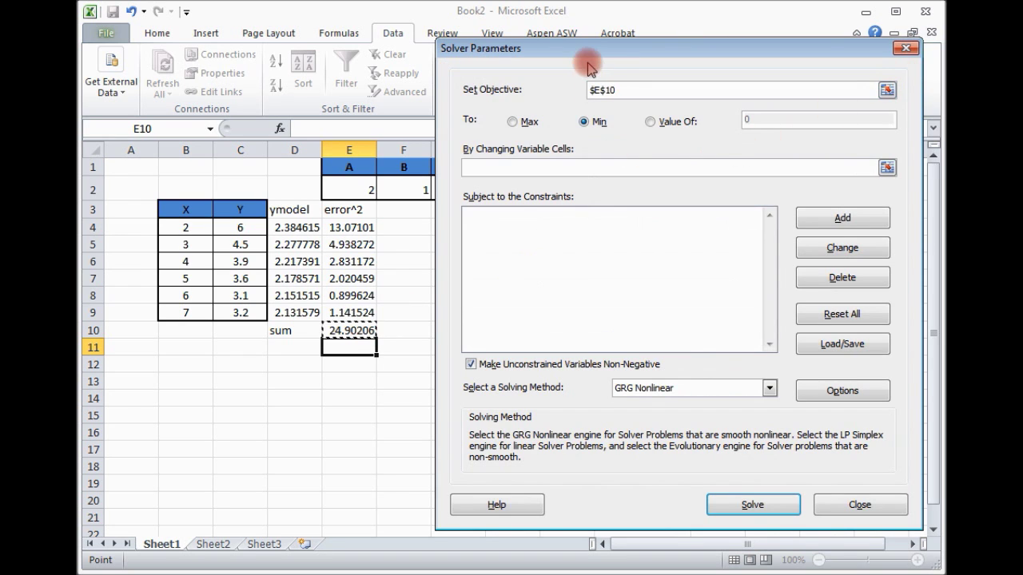
# - Set Solver's changing cells to $E$2:$G$2 and uncheck Make Unconstrained Variables Non-Negative
pyautogui.moveTo(588, 55); pyautogui.dragTo(651, 128)
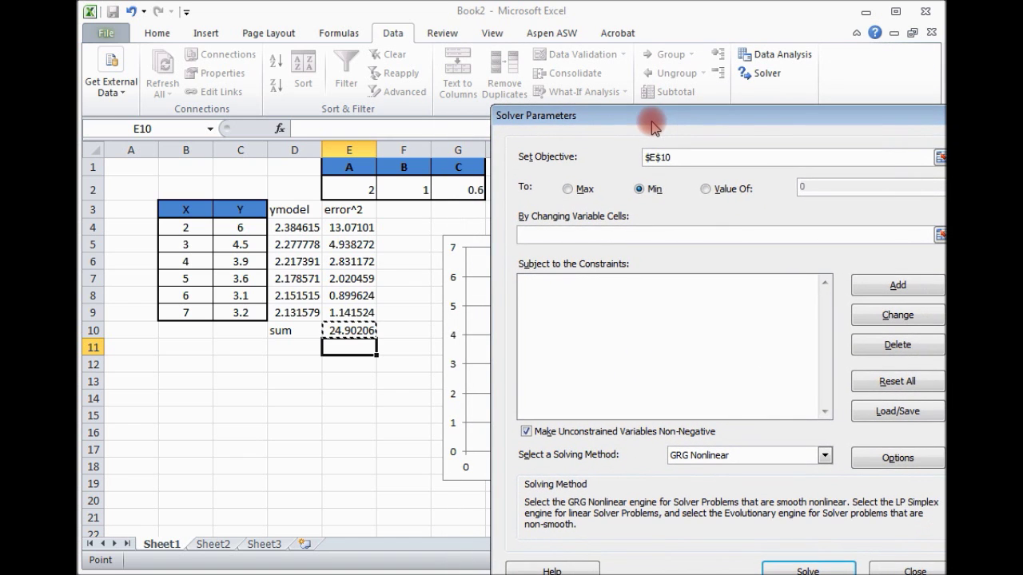
pyautogui.click(940, 235)
pyautogui.moveTo(372, 195); pyautogui.dragTo(451, 189)
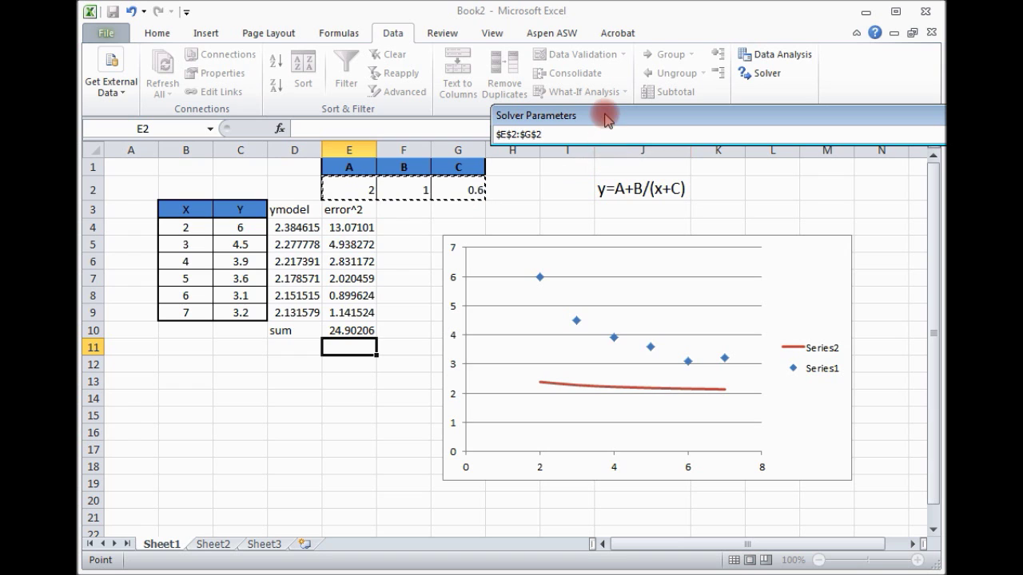
pyautogui.moveTo(604, 115); pyautogui.dragTo(556, 88)
pyautogui.click(918, 107)
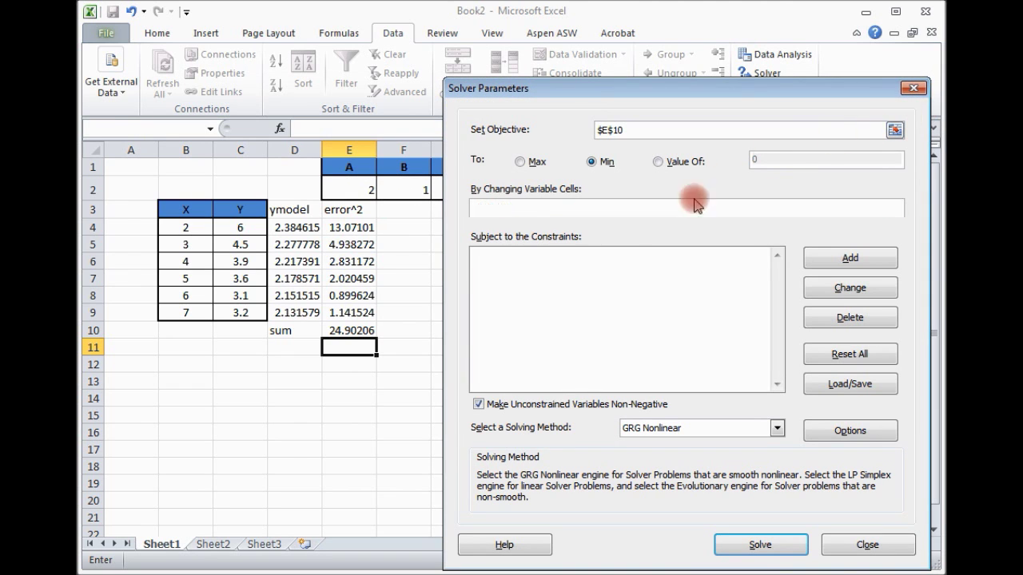
pyautogui.click(482, 407)
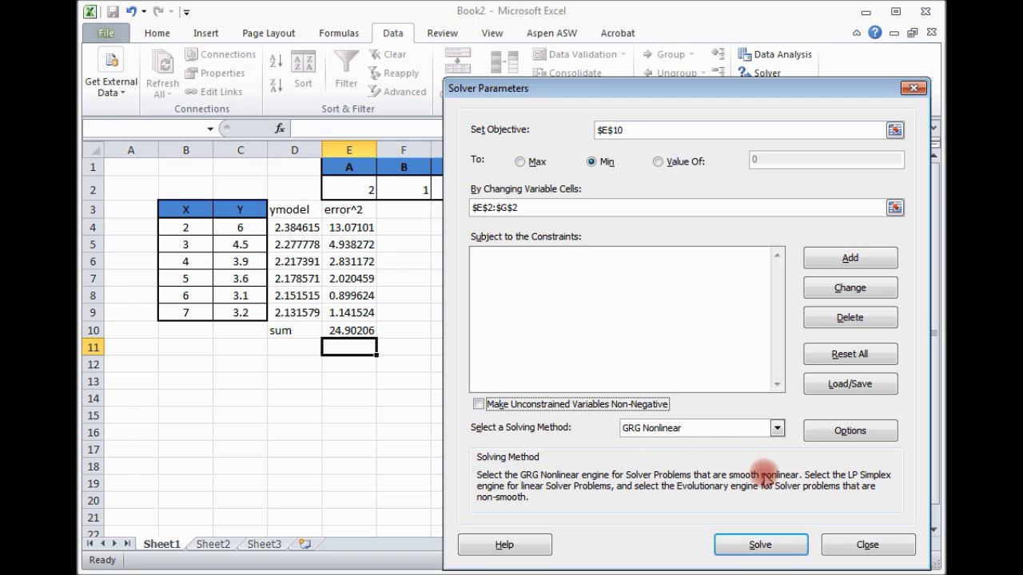
pyautogui.moveTo(620, 96); pyautogui.dragTo(182, 68)
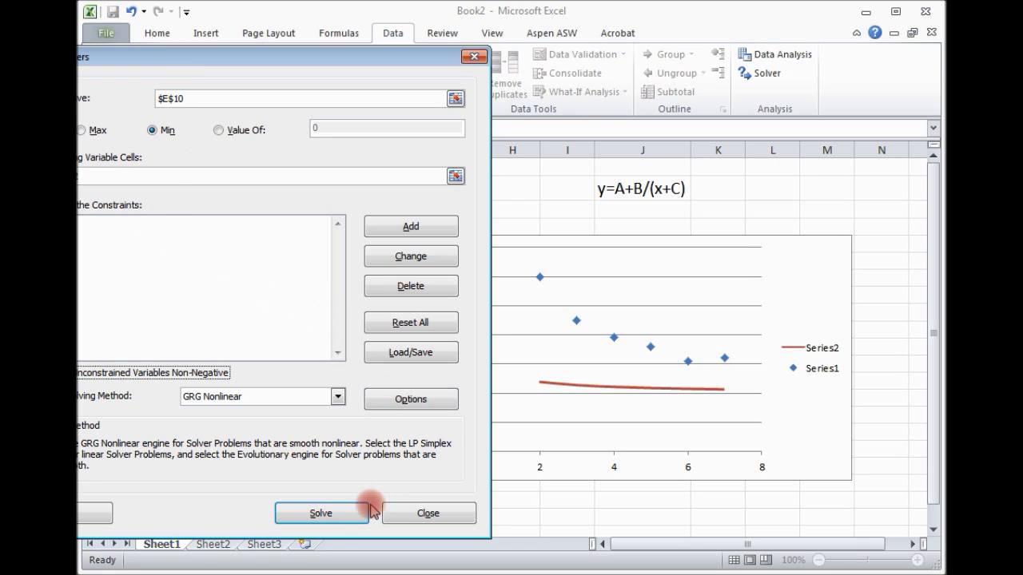
pyautogui.click(342, 513)
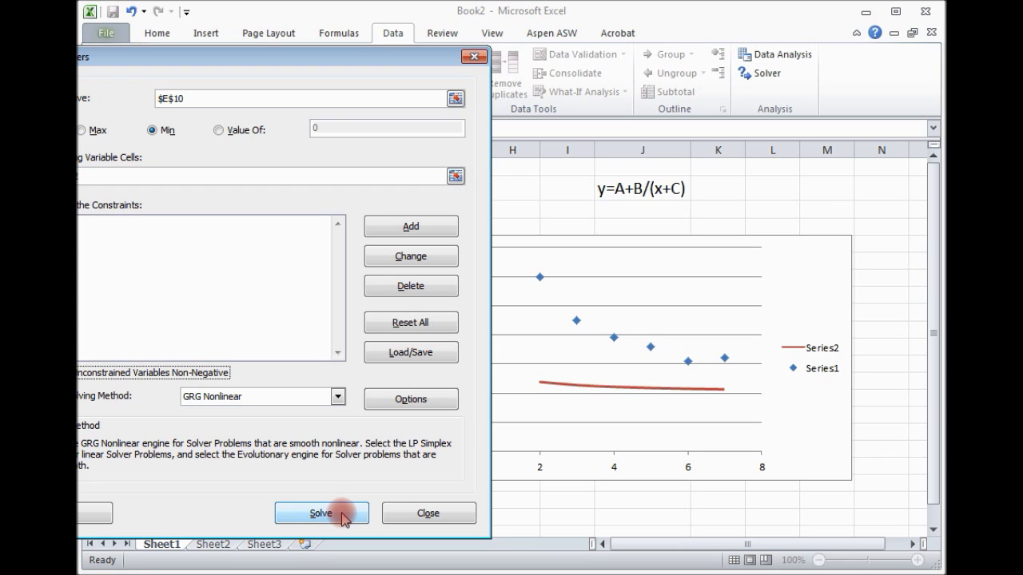
# - Solve and keep A=2.210661, B=5.942032, C=-0.43076, giving error sum 0.047796
pyautogui.click(343, 517)
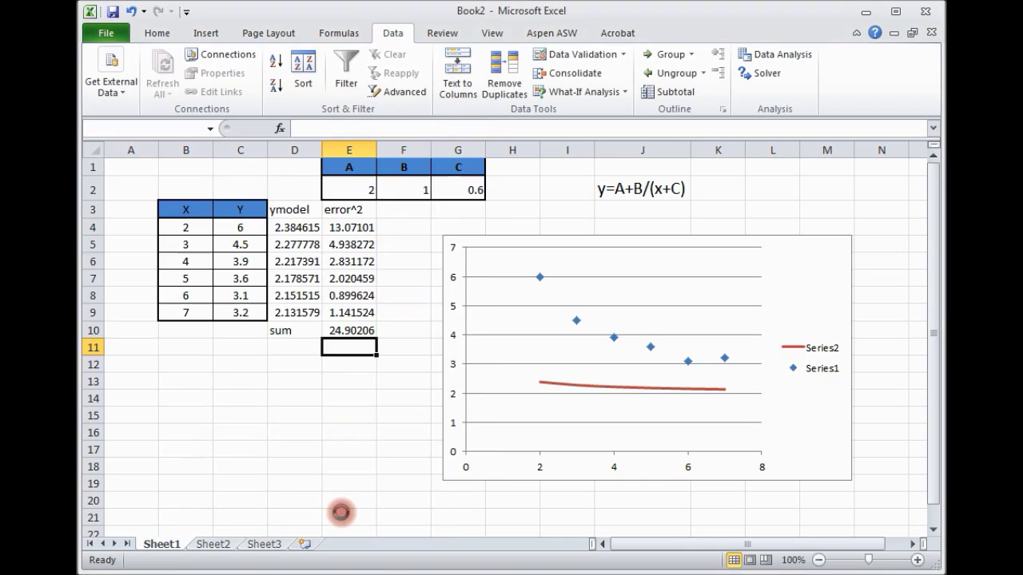
pyautogui.click(365, 326)
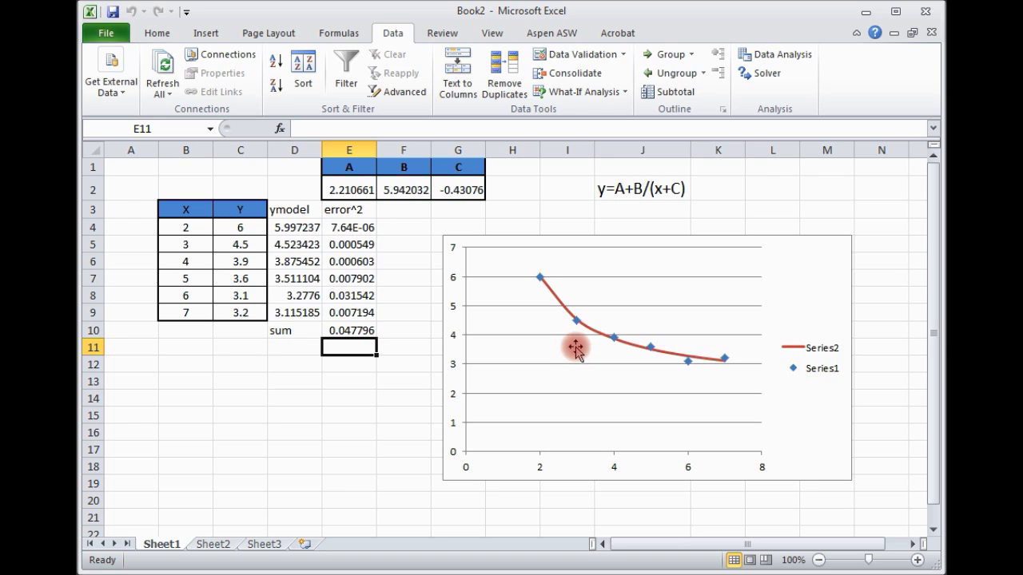
# - Drag the chart slightly up and right, clear of column F
pyautogui.click(554, 234)
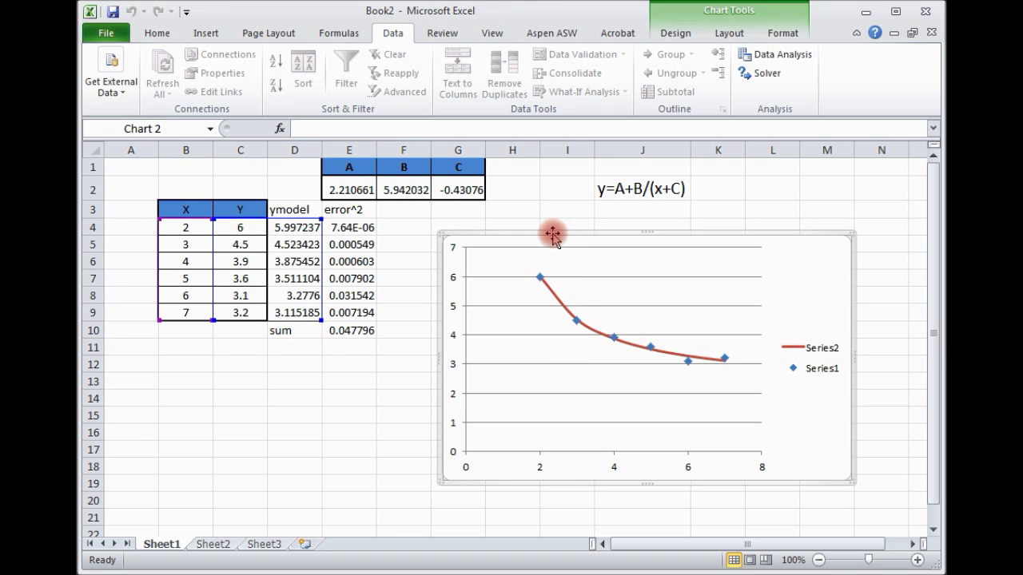
pyautogui.moveTo(551, 234); pyautogui.dragTo(590, 216)
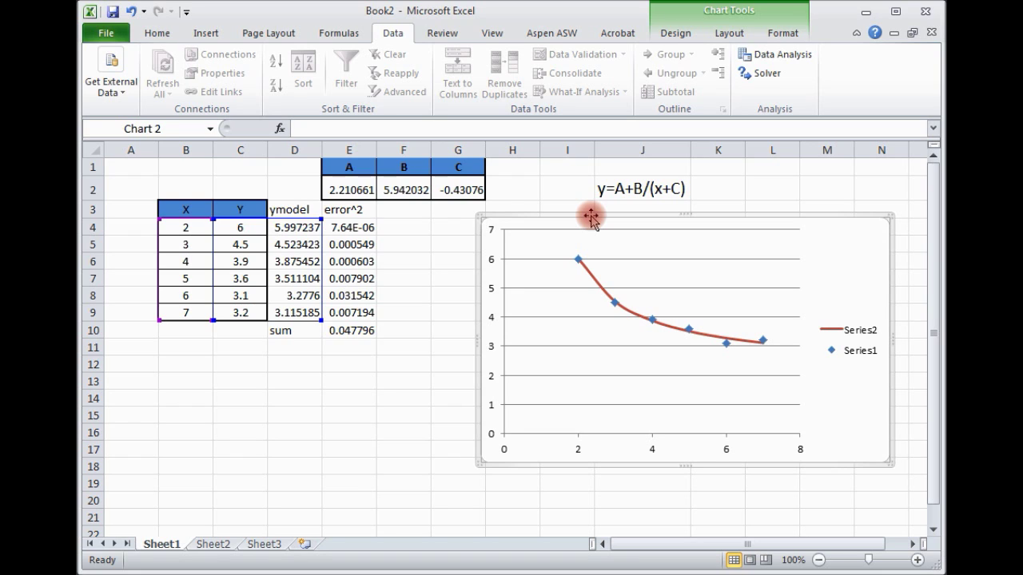
pyautogui.click(411, 210)
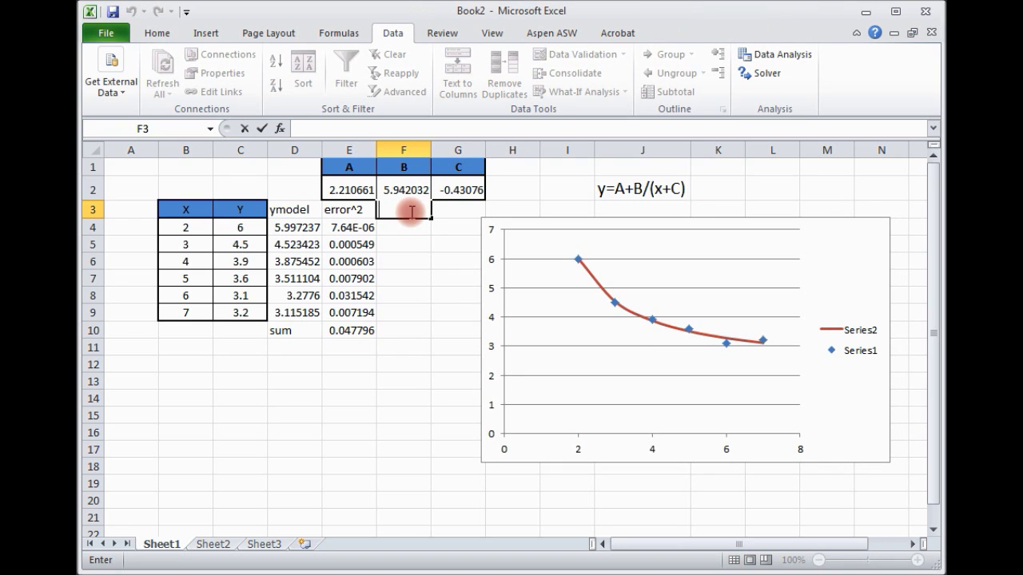
# - Add the heading '% deviation' to column F and widen the column to fit it
pyautogui.write('% devia')
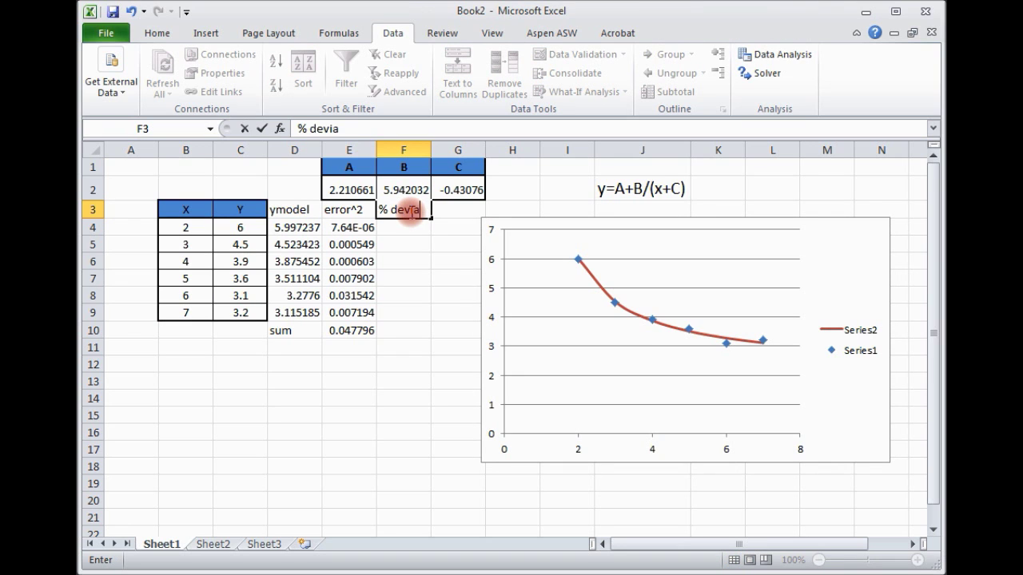
pyautogui.write('tion')
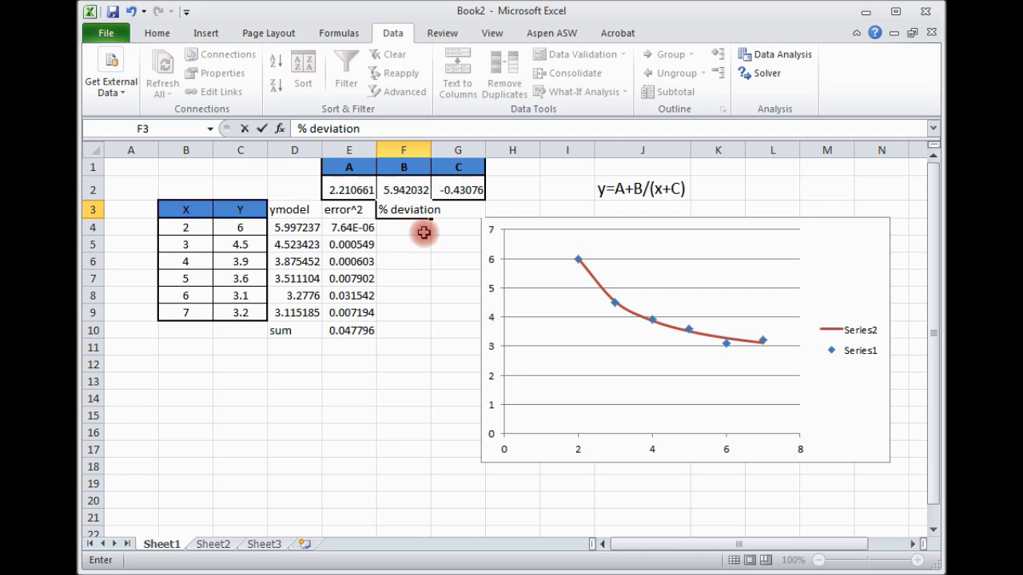
pyautogui.click(418, 262)
pyautogui.moveTo(430, 149); pyautogui.dragTo(445, 150)
# - Enter the percent-deviation formula =(D4-C4)/C41*100 in F4, which returns #DIV/0!
pyautogui.click(408, 224)
pyautogui.write('=')
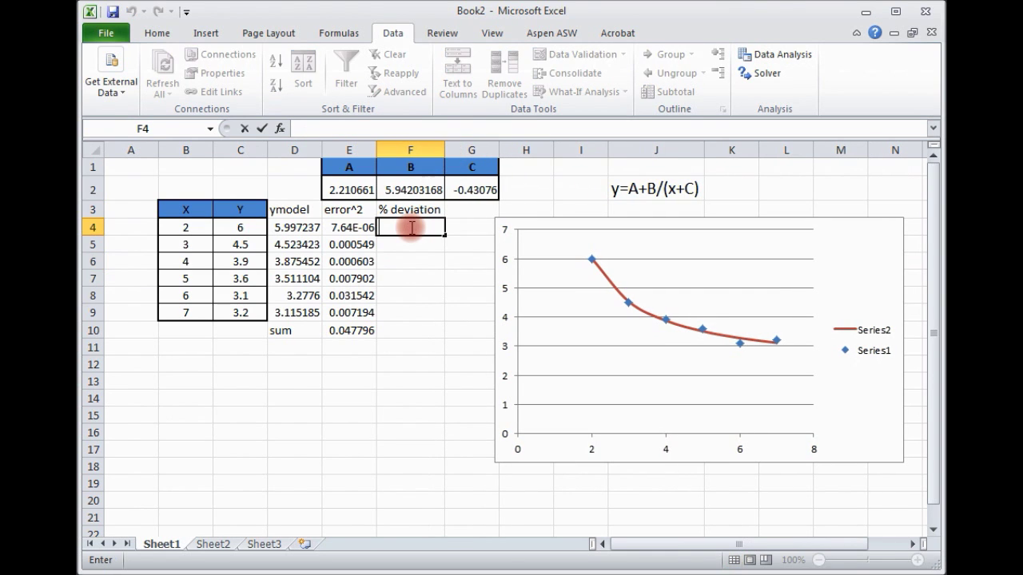
pyautogui.write('=(')
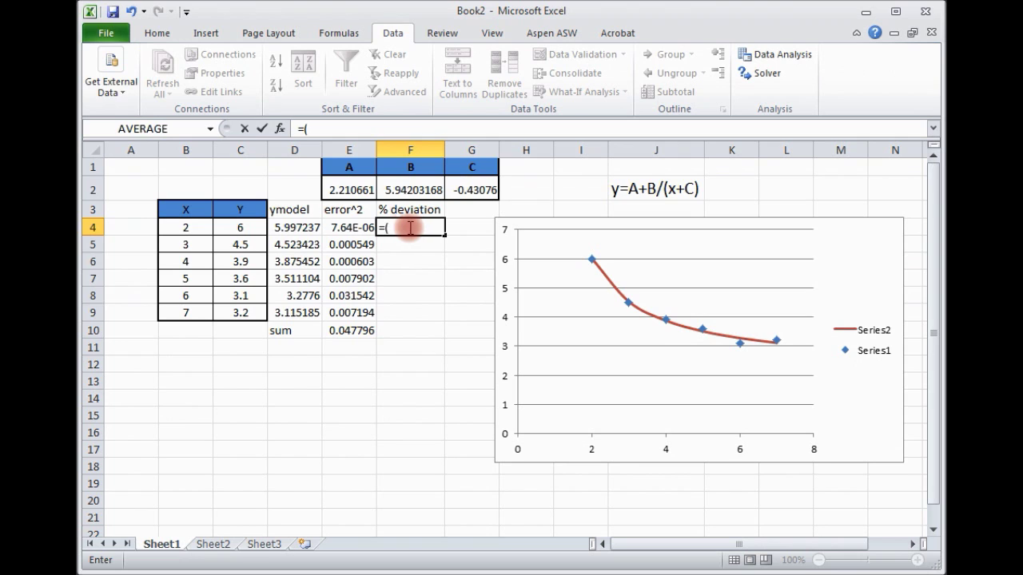
pyautogui.click(297, 227)
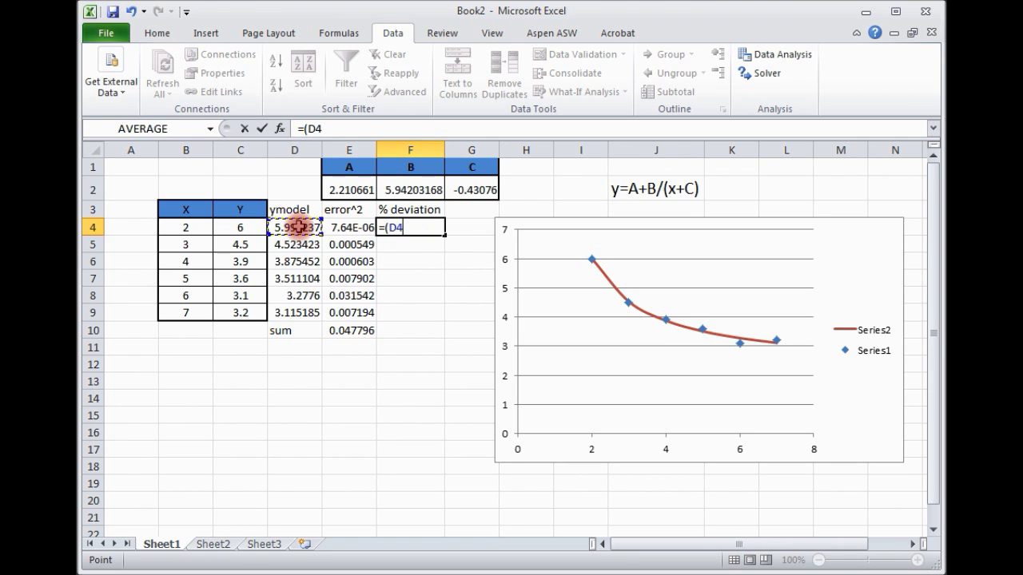
pyautogui.write('-')
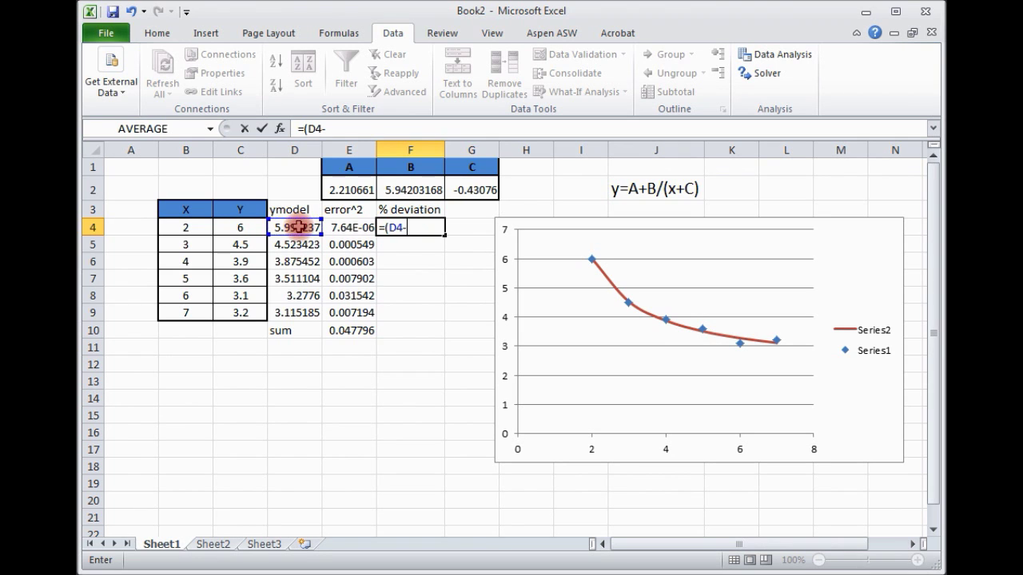
pyautogui.click(231, 229)
pyautogui.write(')')
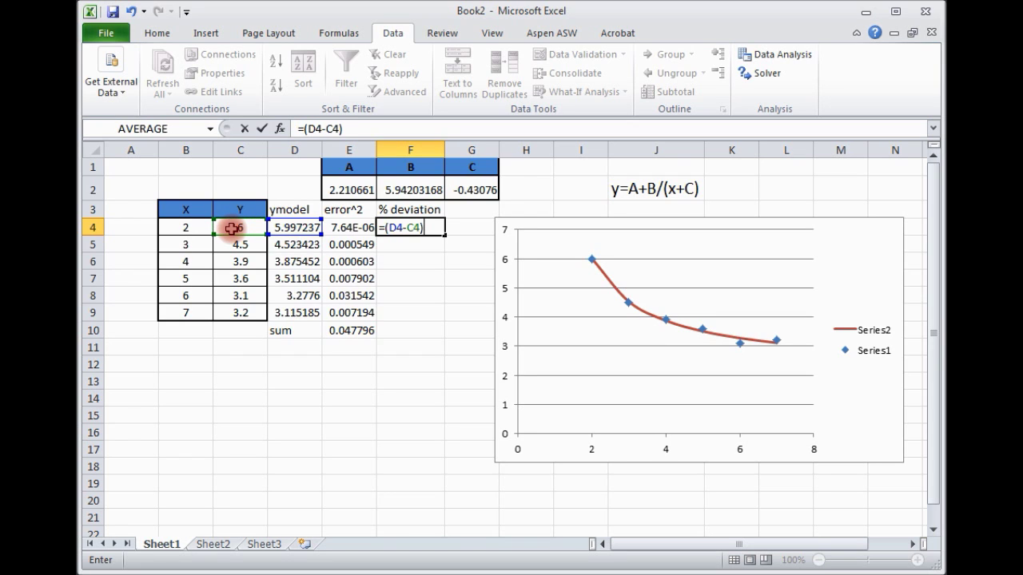
pyautogui.write('/')
pyautogui.click(231, 228)
pyautogui.write('1')
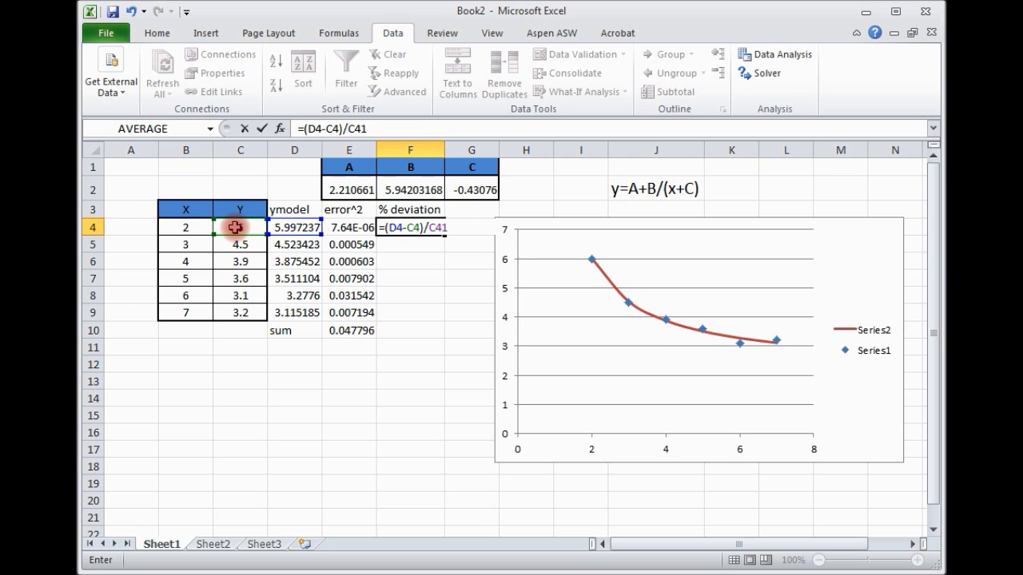
pyautogui.write('*100')
pyautogui.press('Return')
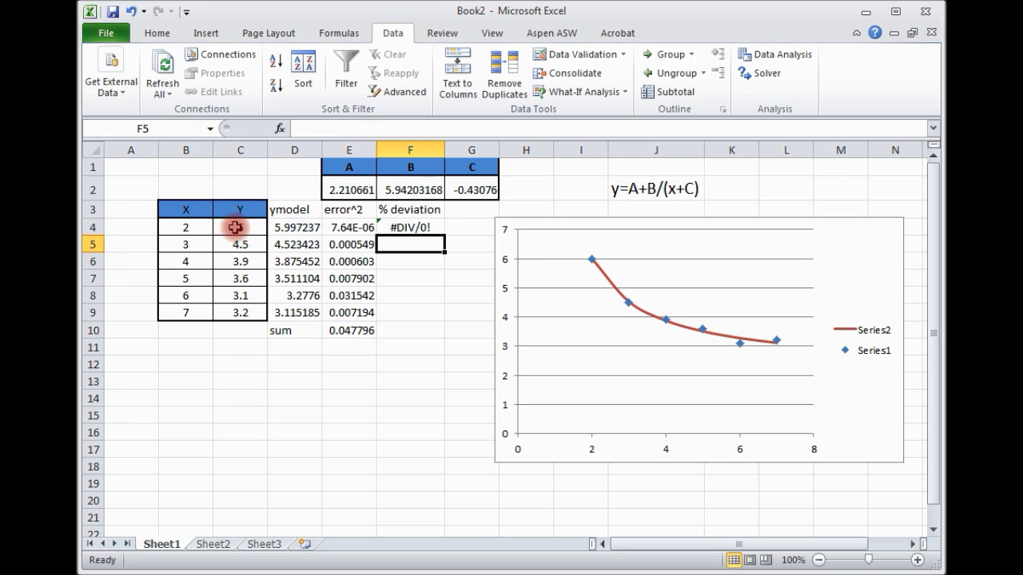
pyautogui.click(409, 226)
# - Fix F4 to =(D4-C4)/C4*100 by removing the stray 1, giving -0.04605649
pyautogui.doubleClick(408, 227)
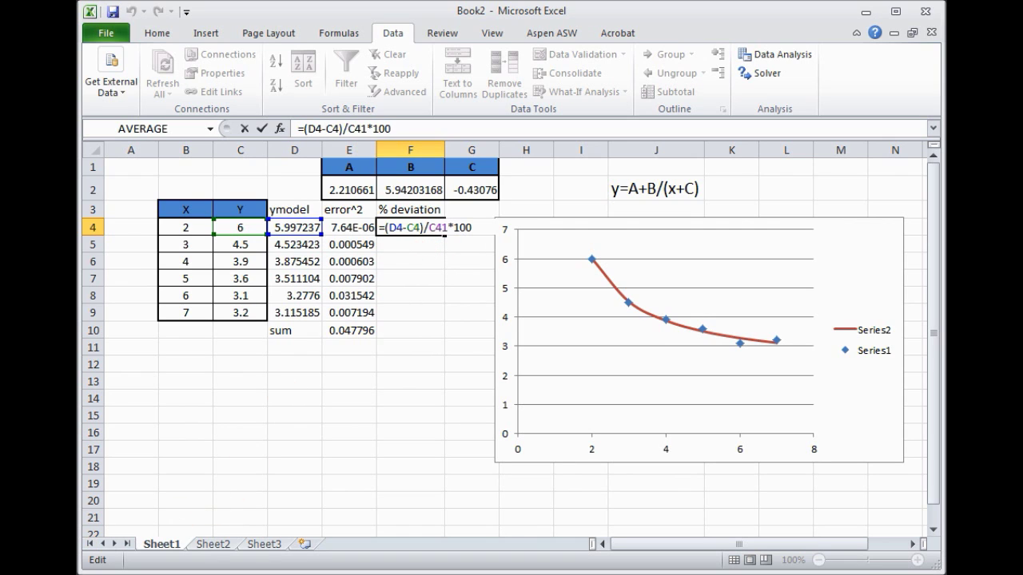
pyautogui.press('BackSpace')
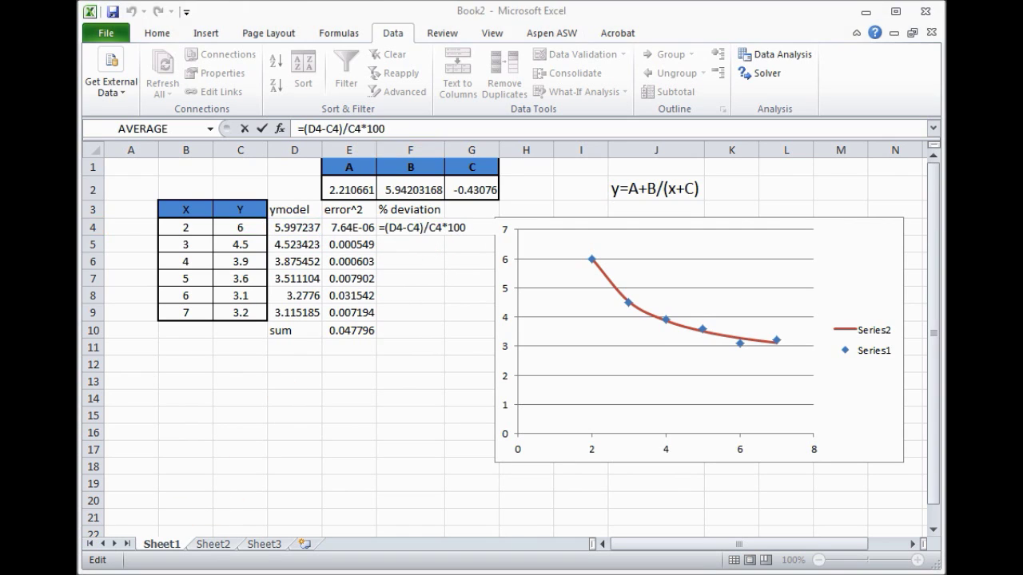
pyautogui.click(402, 228)
pyautogui.press('Right')
pyautogui.press('Right')
pyautogui.press('Right')
pyautogui.press('Right')
pyautogui.press('Right')
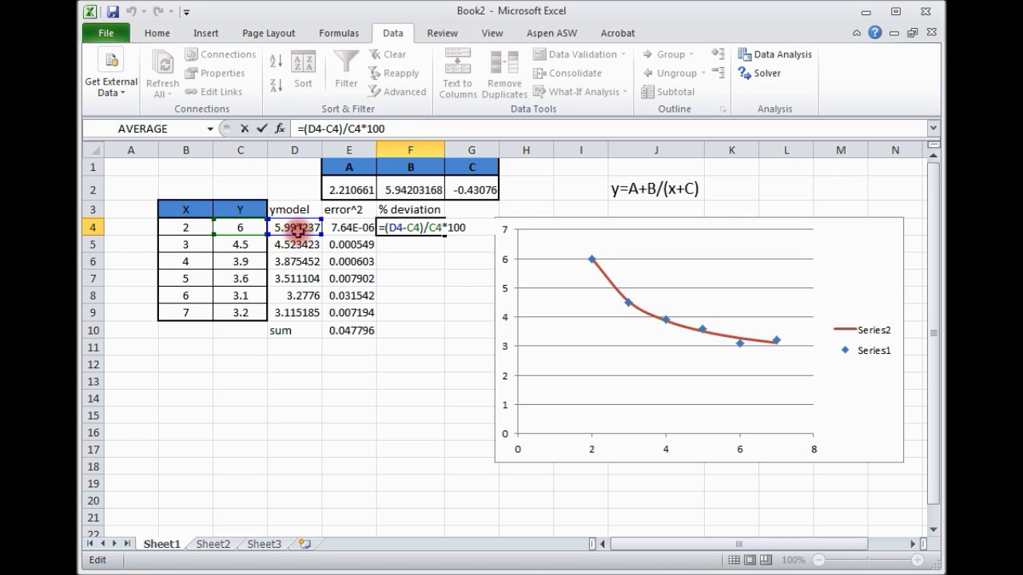
pyautogui.moveTo(245, 226); pyautogui.dragTo(432, 240)
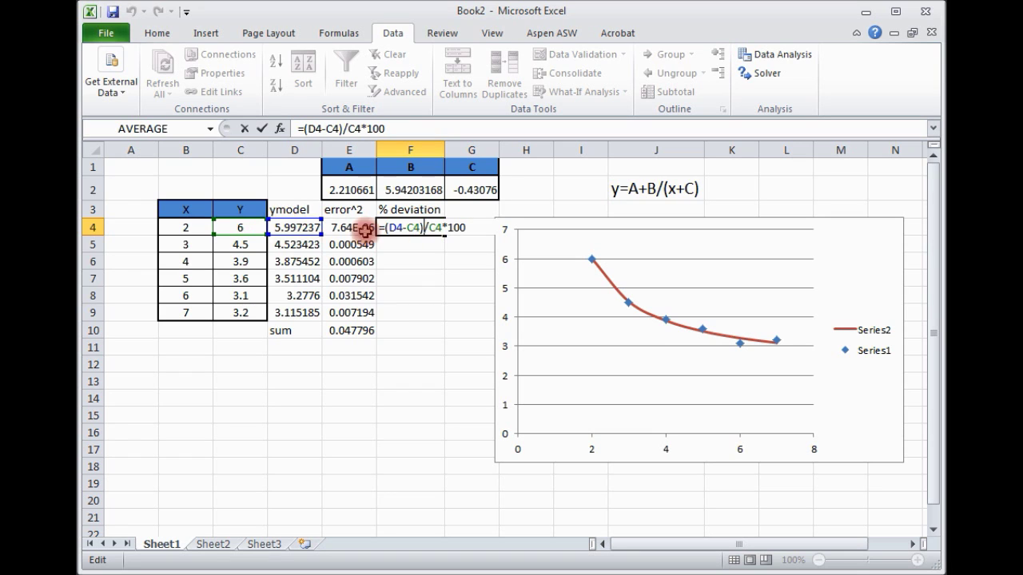
pyautogui.doubleClick(431, 227)
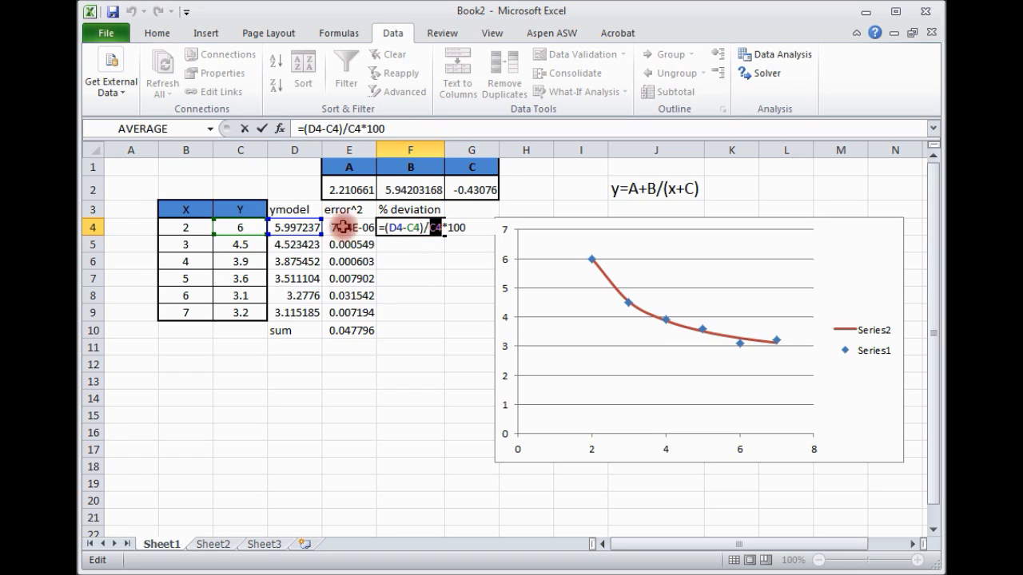
pyautogui.click(468, 227)
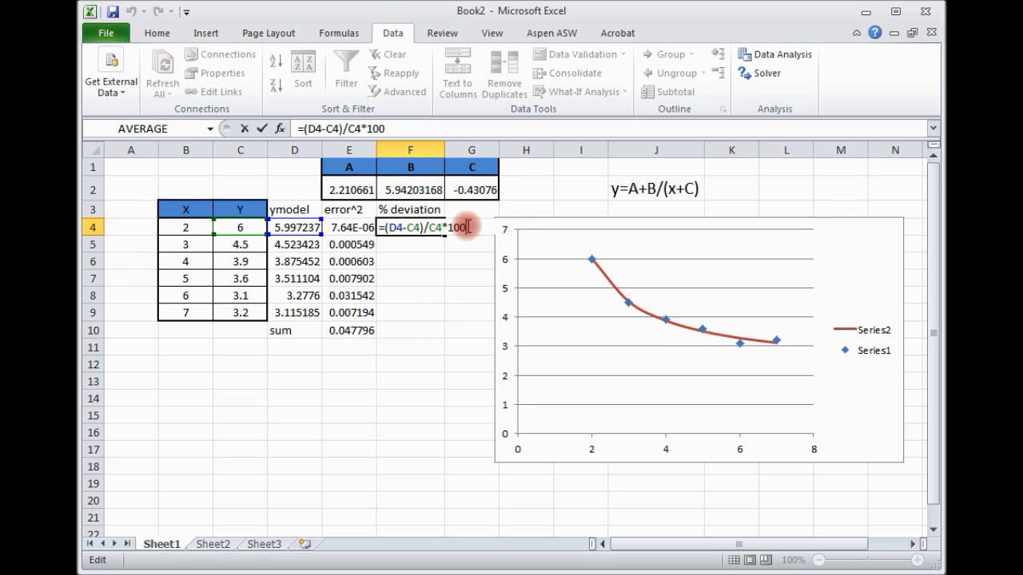
pyautogui.press('Return')
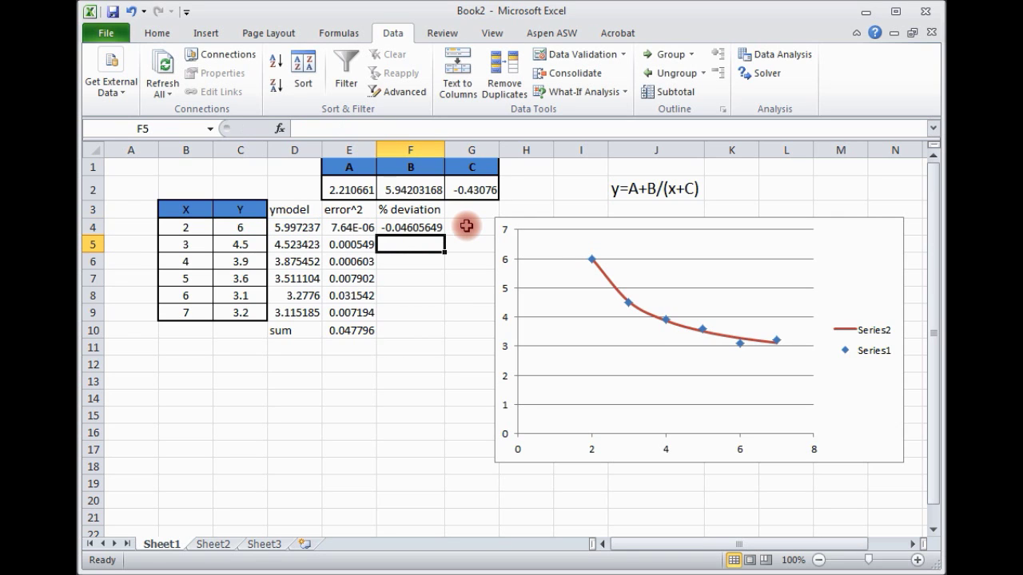
pyautogui.click(421, 227)
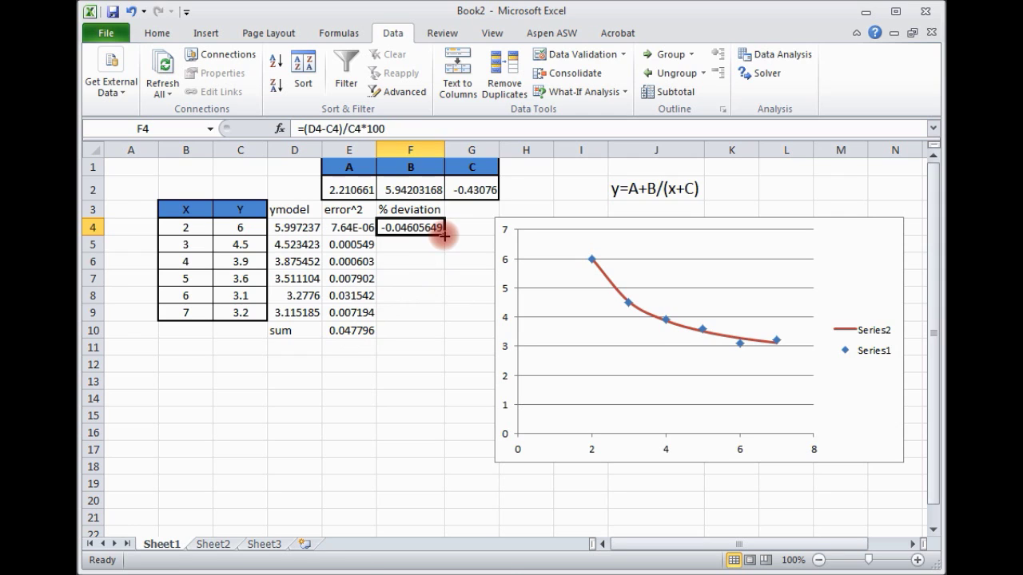
# - Copy the percent-deviation formula from F4 down to F9
pyautogui.moveTo(443, 235); pyautogui.dragTo(432, 321)
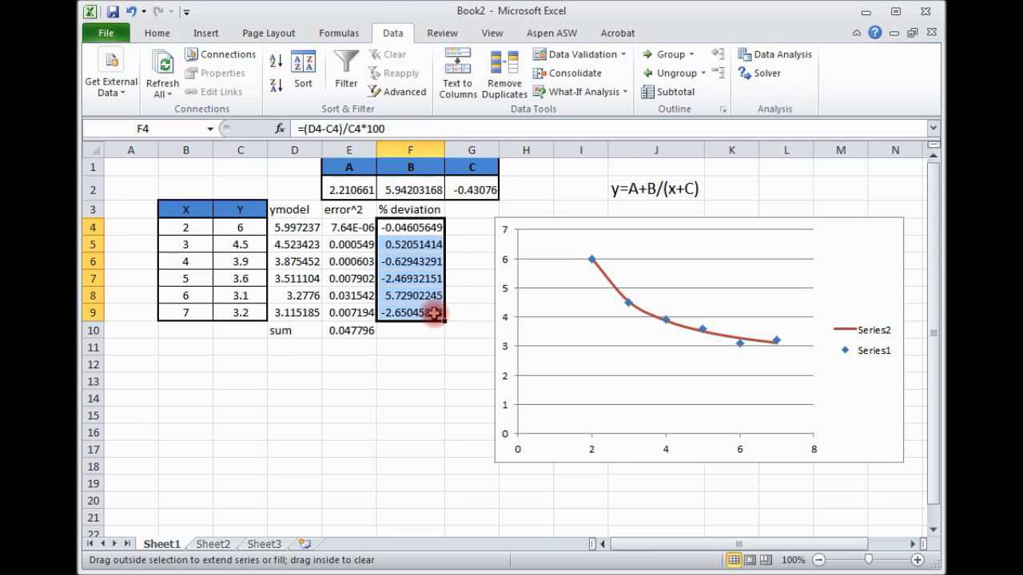
pyautogui.click(405, 333)
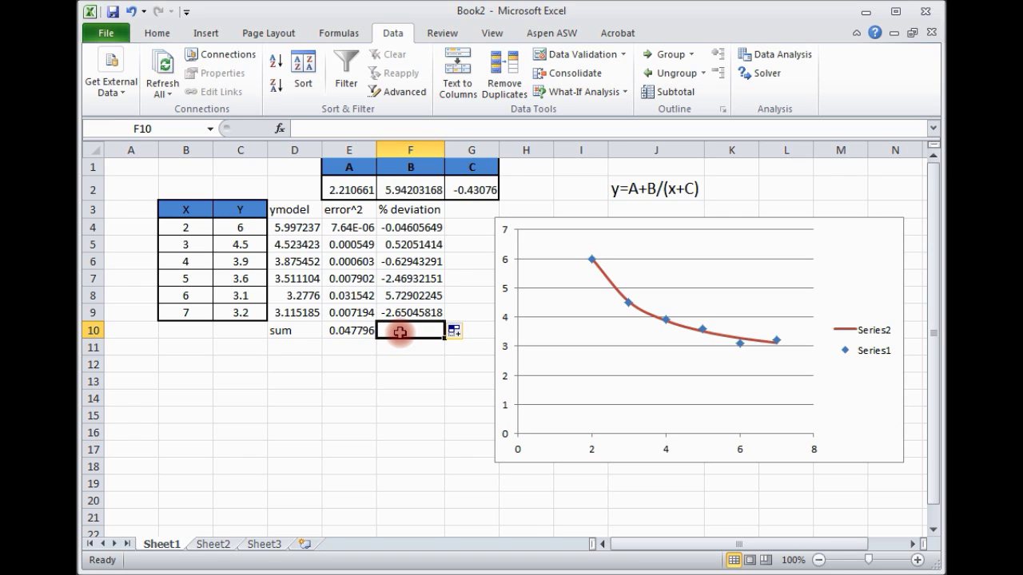
pyautogui.click(406, 349)
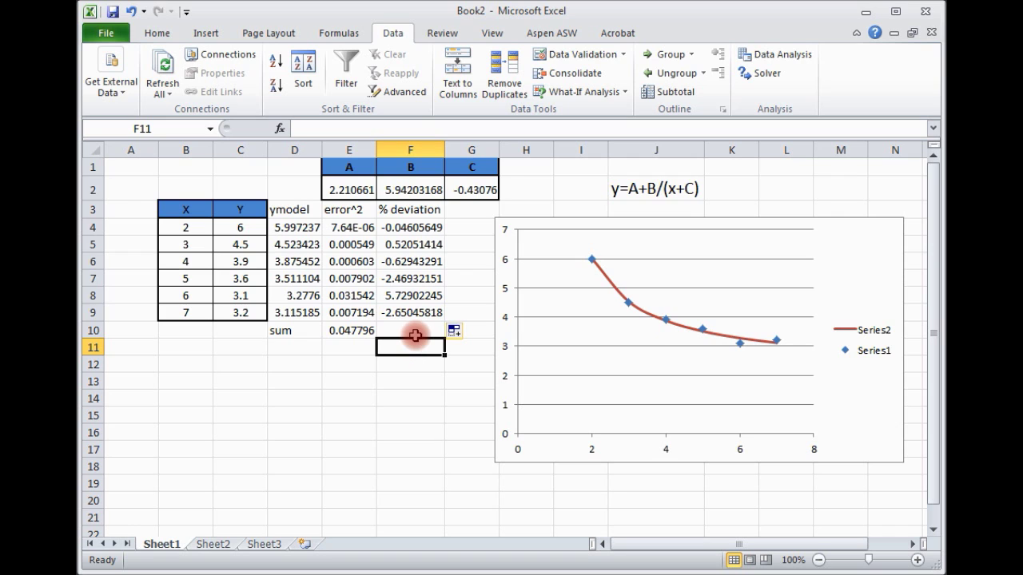
# - Change F4 to =ABS(D4-C4)/C4*100 and fill it down through F9
pyautogui.doubleClick(402, 226)
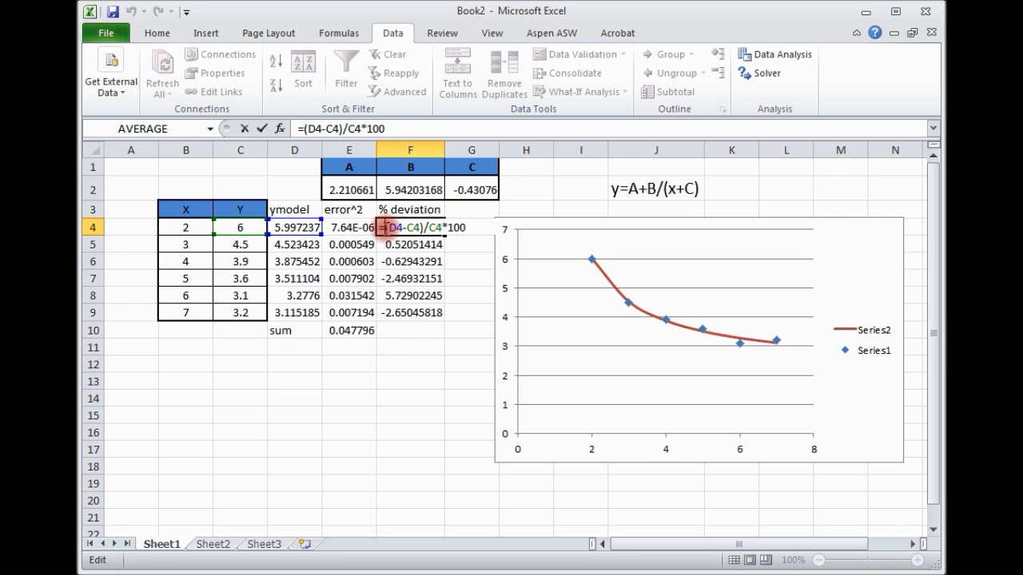
pyautogui.write('abs')
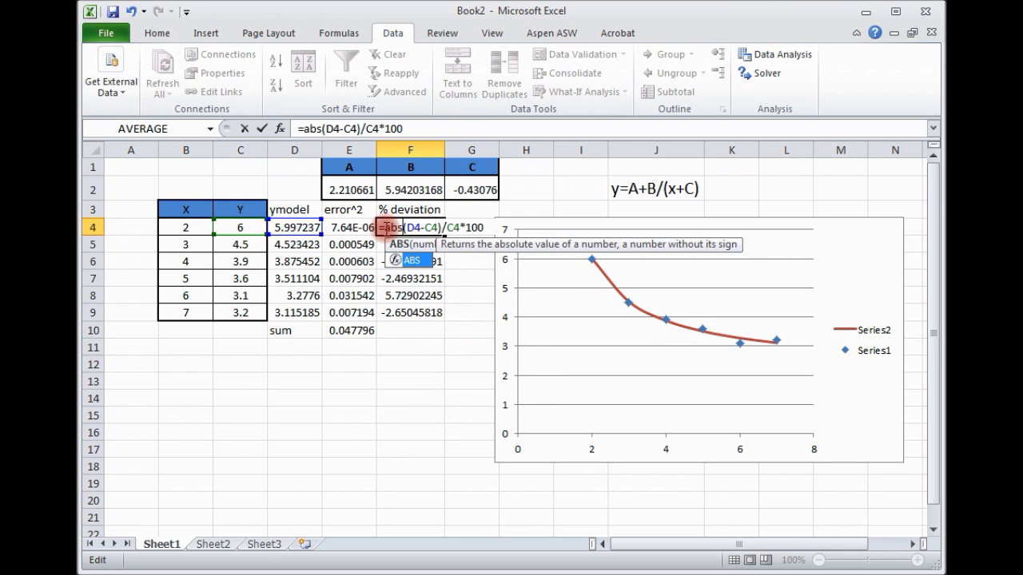
pyautogui.press('Return')
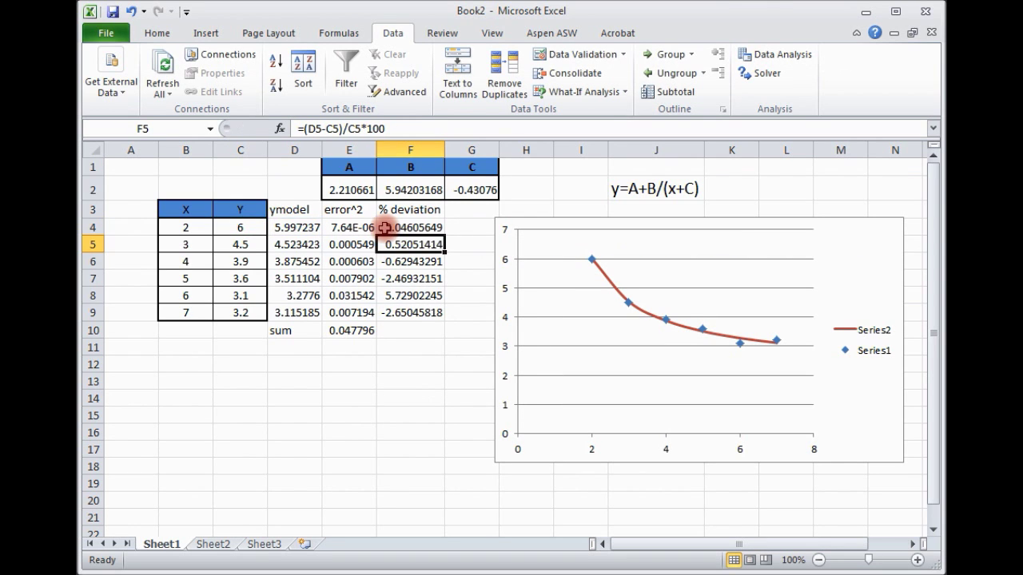
pyautogui.click(389, 227)
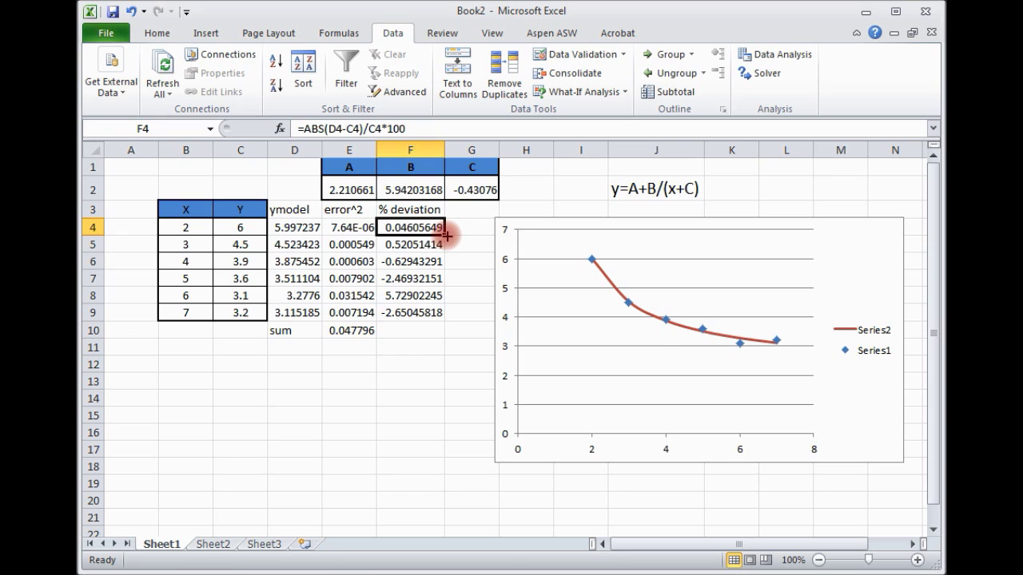
pyautogui.moveTo(447, 235); pyautogui.dragTo(445, 314)
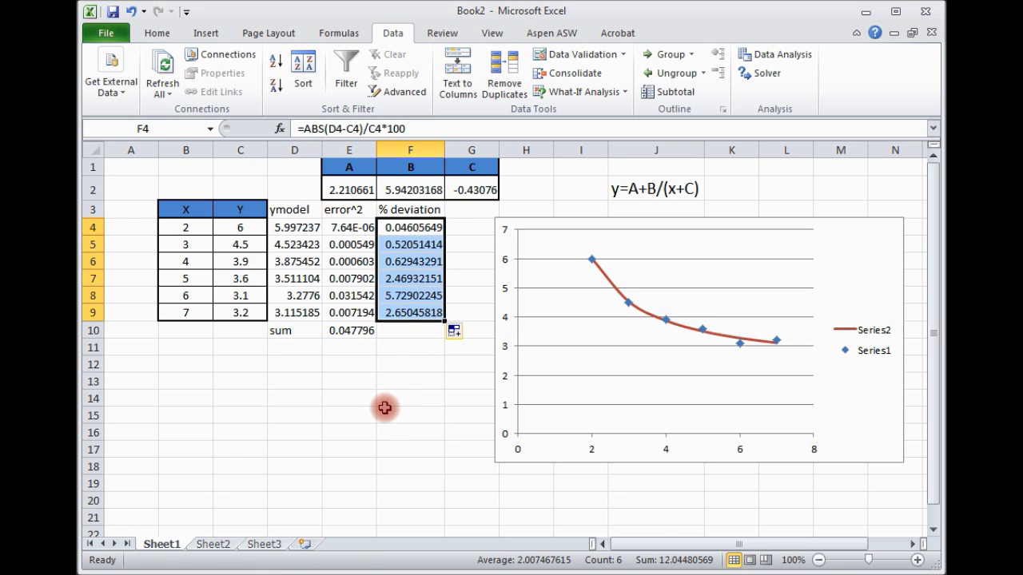
pyautogui.click(409, 330)
pyautogui.press('BackSpace')
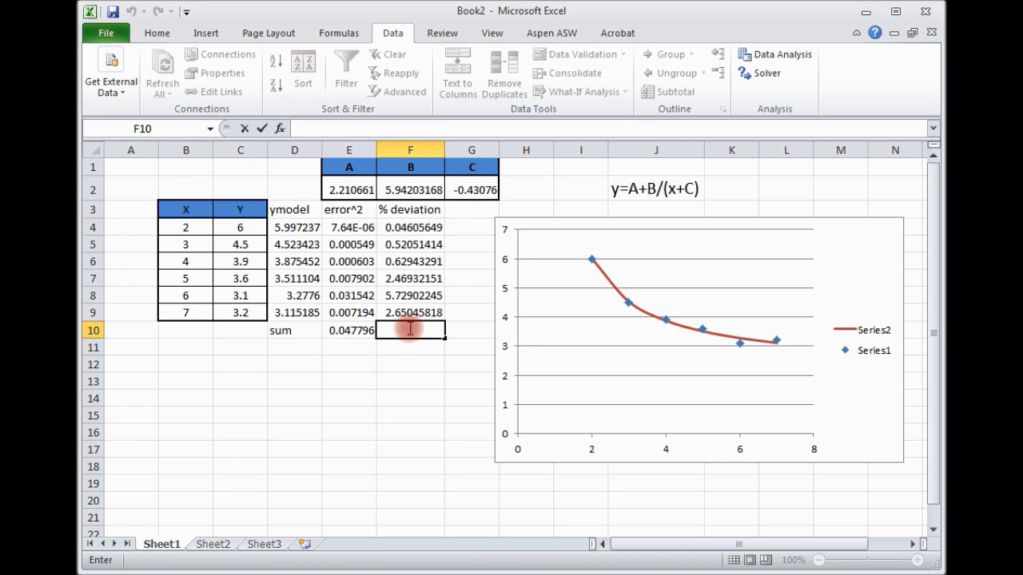
# - Enter =AVERAGE(F4:F9) in F10, giving an average deviation of 2.00746761
pyautogui.write('=ave')
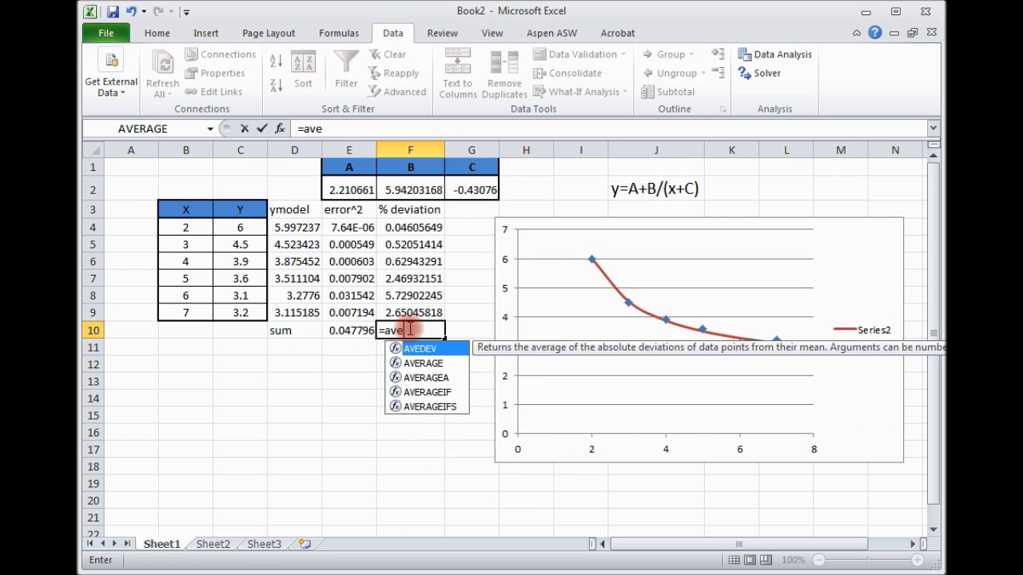
pyautogui.write('r')
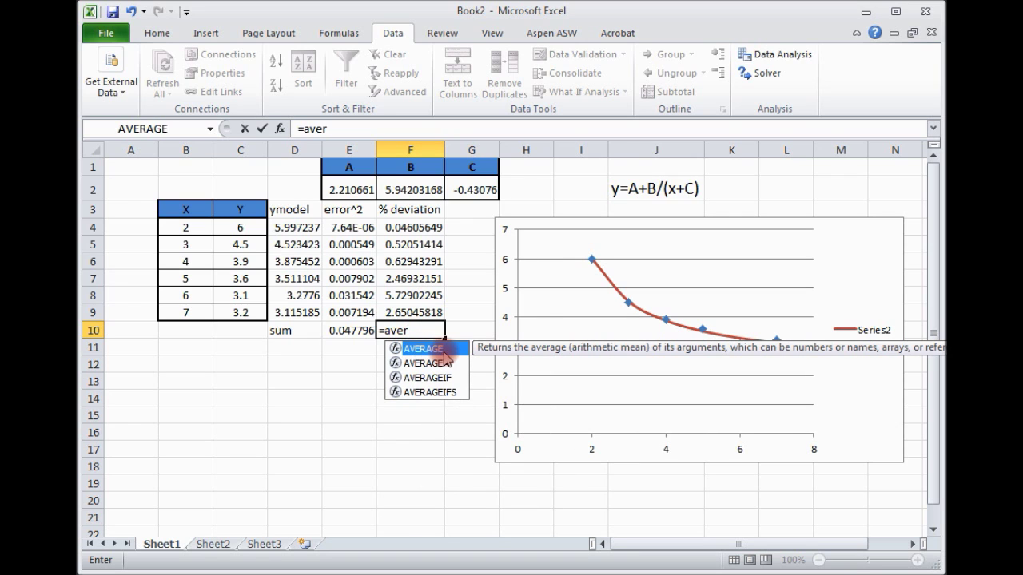
pyautogui.doubleClick(441, 352)
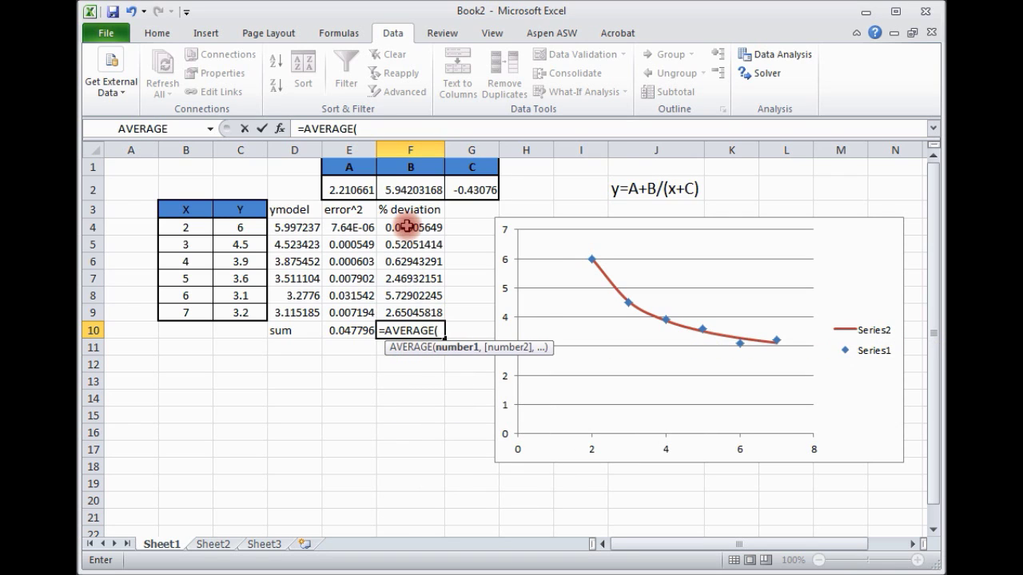
pyautogui.moveTo(402, 226); pyautogui.dragTo(409, 310)
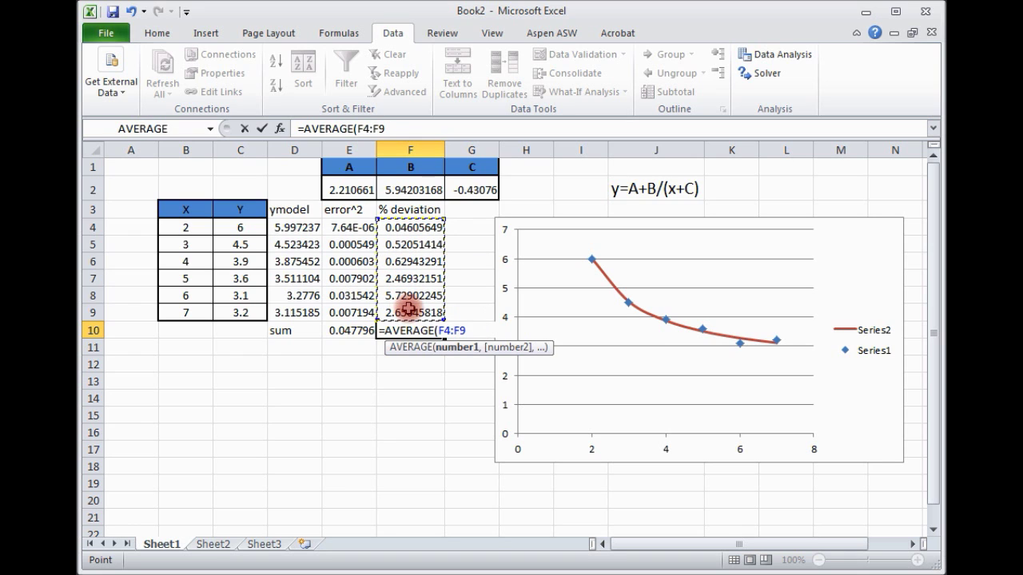
pyautogui.write(')')
pyautogui.press('Return')
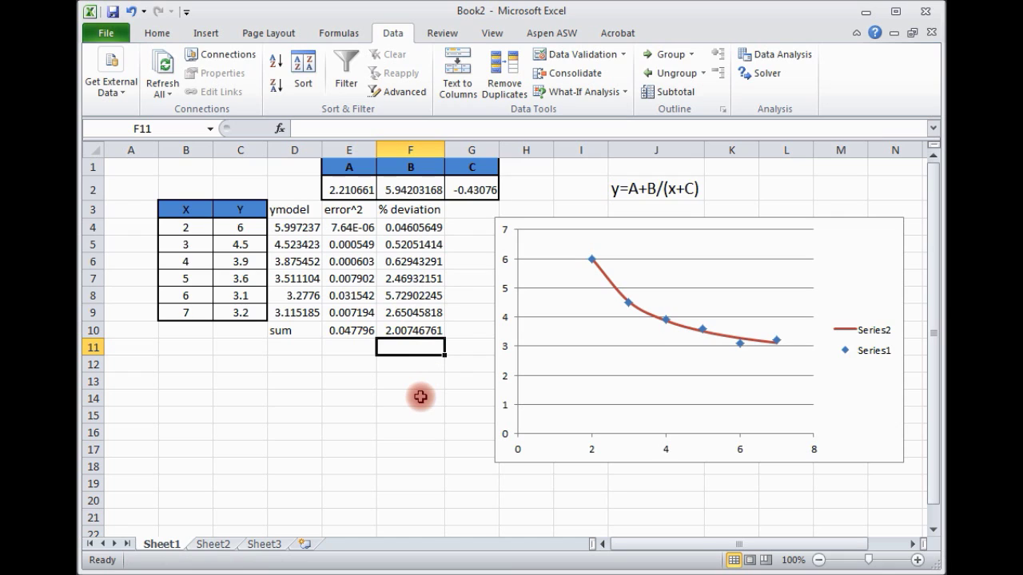
pyautogui.doubleClick(414, 349)
# - Type the label AAD into F11 and check F10's =AVERAGE(F4:F9) formula
pyautogui.write('AAD')
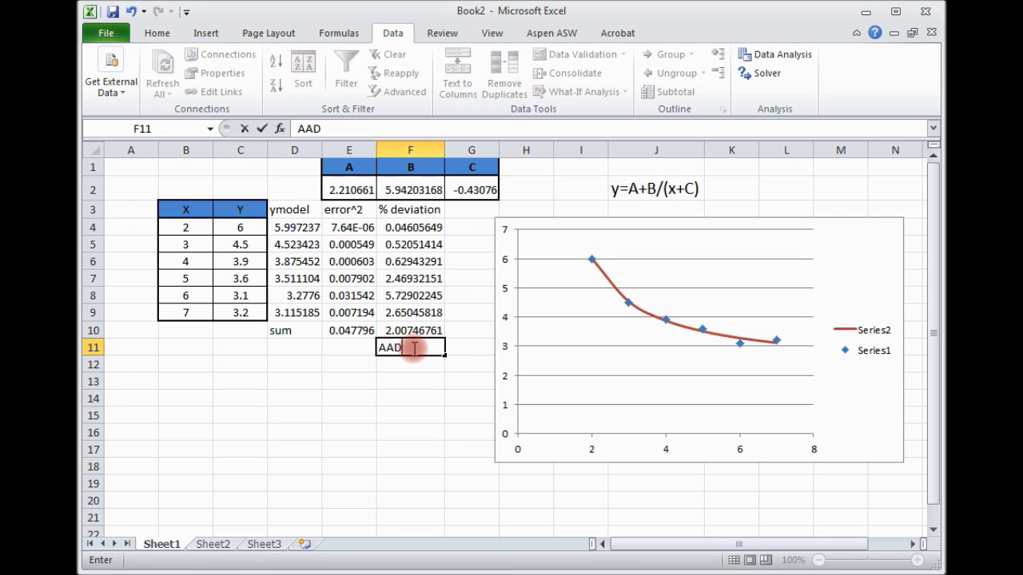
pyautogui.click(412, 386)
pyautogui.click(409, 346)
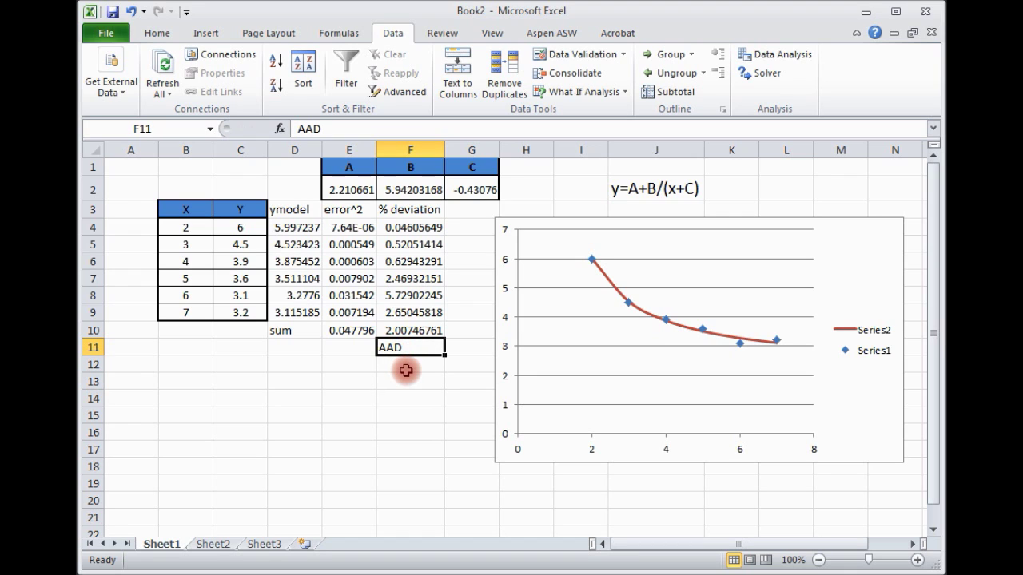
pyautogui.click(406, 369)
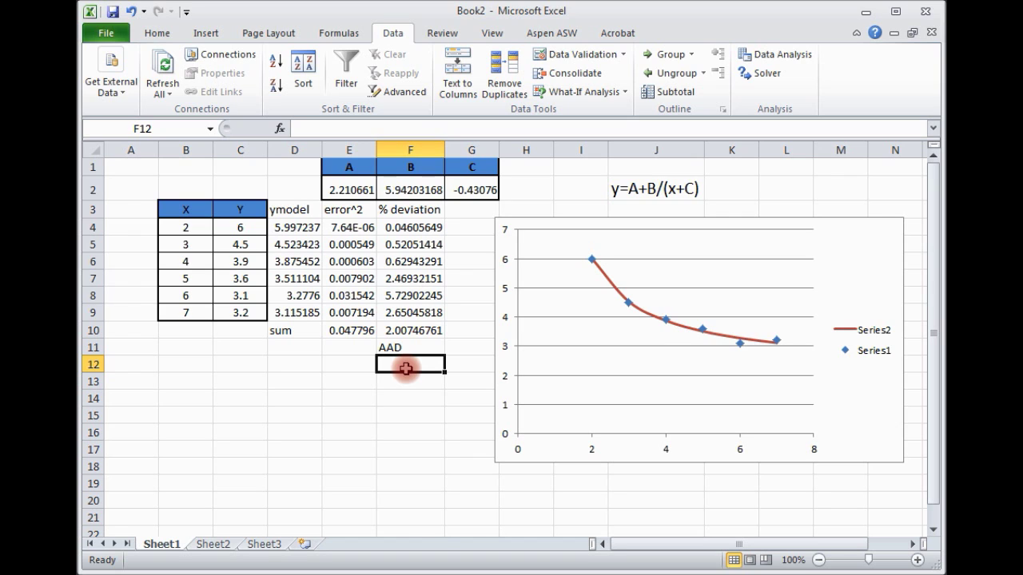
pyautogui.click(406, 334)
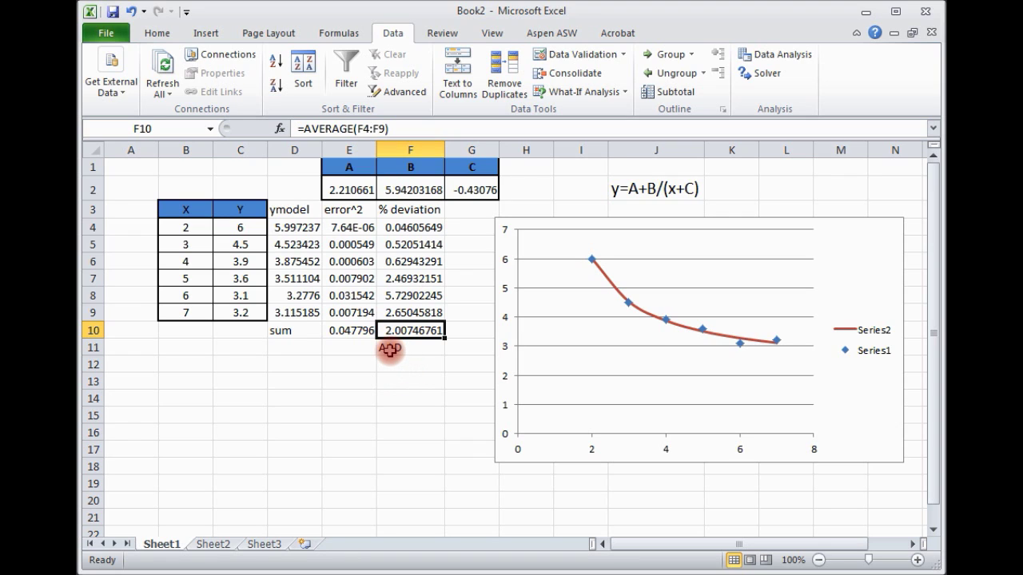
pyautogui.click(411, 367)
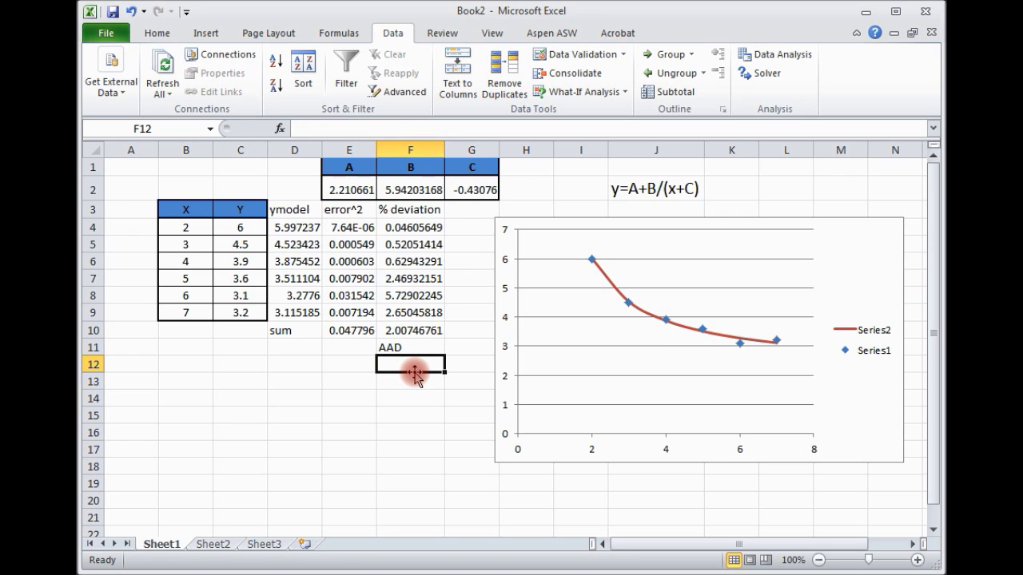